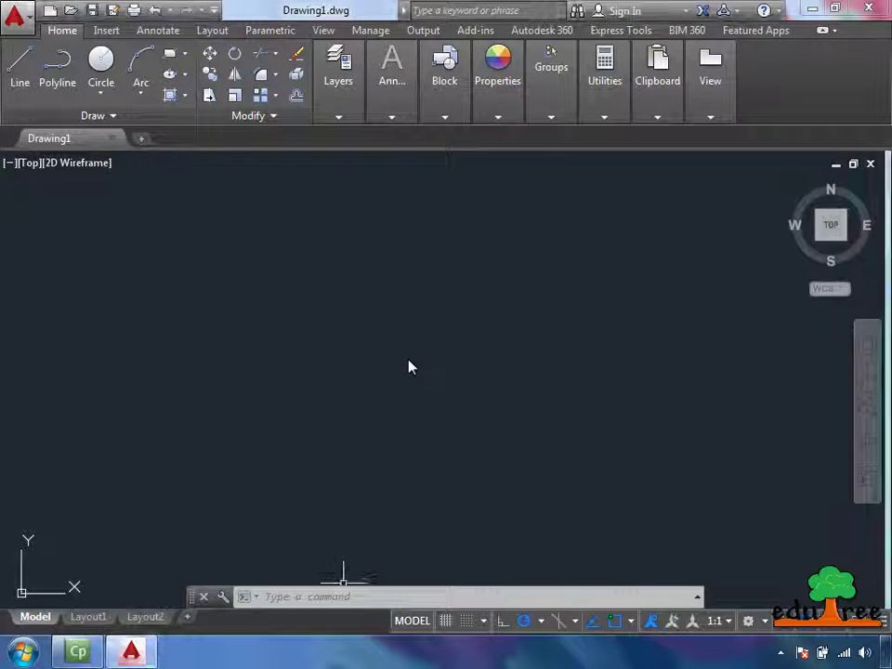
# Turn on the grid and snap-to-grid, then bring up the Snap and Grid drafting settings.
pyautogui.click(447, 621)
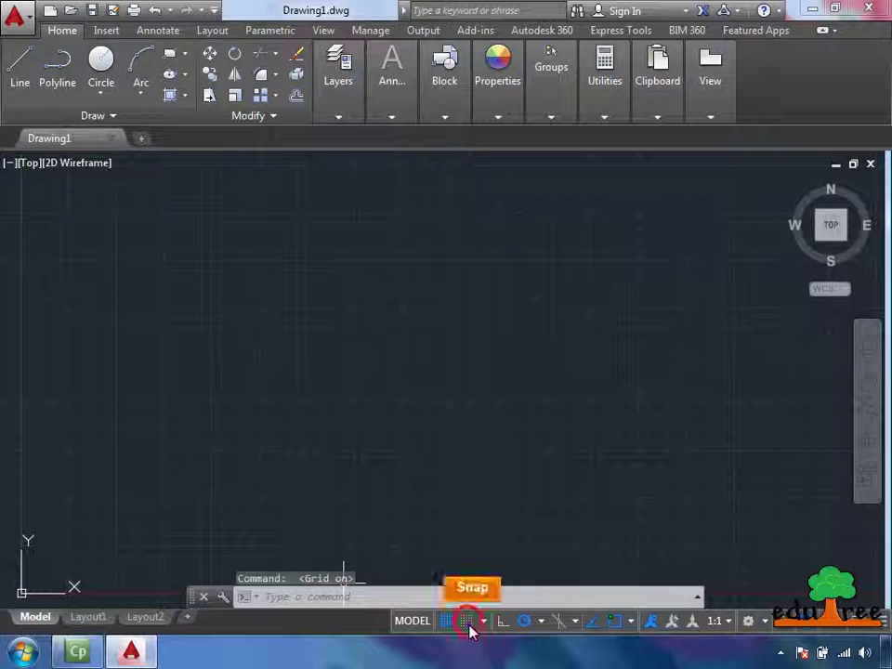
pyautogui.click(468, 625)
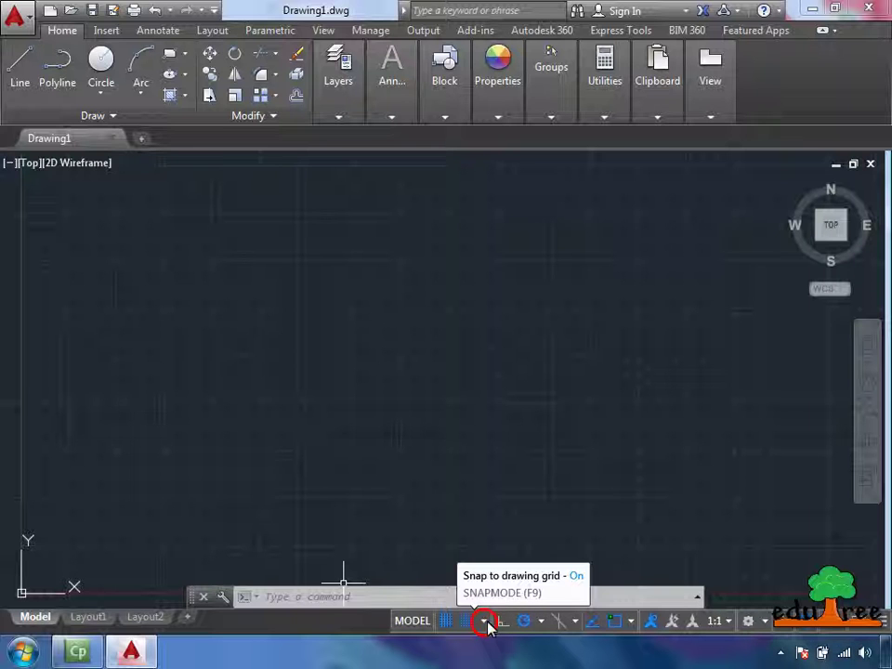
pyautogui.click(485, 621)
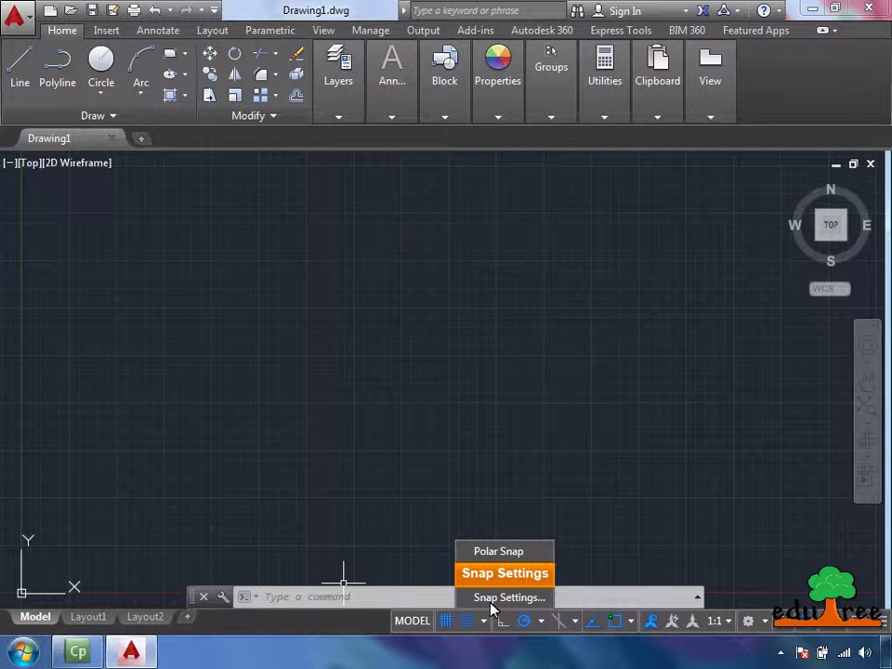
pyautogui.click(490, 602)
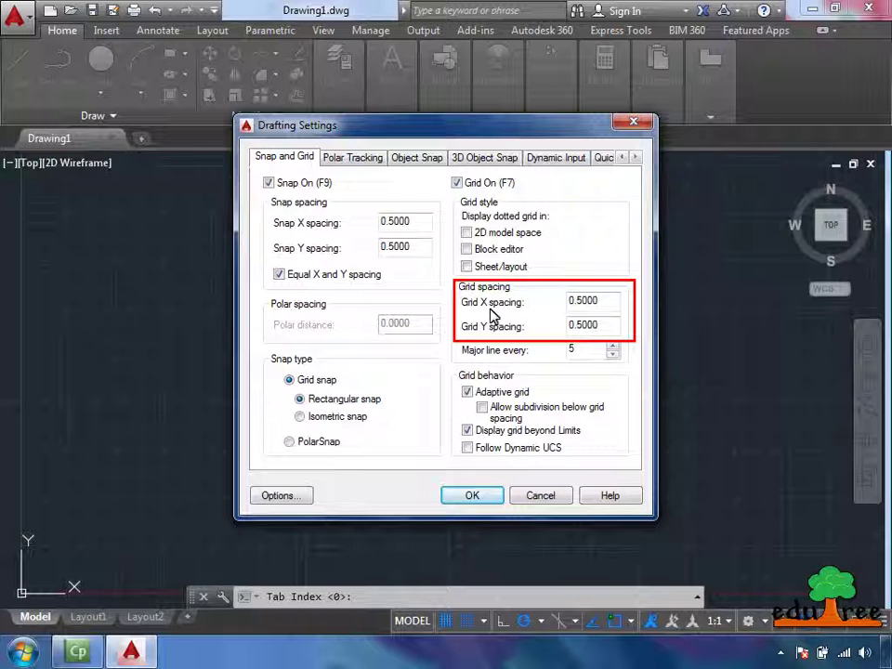
# Set grid spacing to 1 with a major line every 10 and apply.
pyautogui.doubleClick(582, 300)
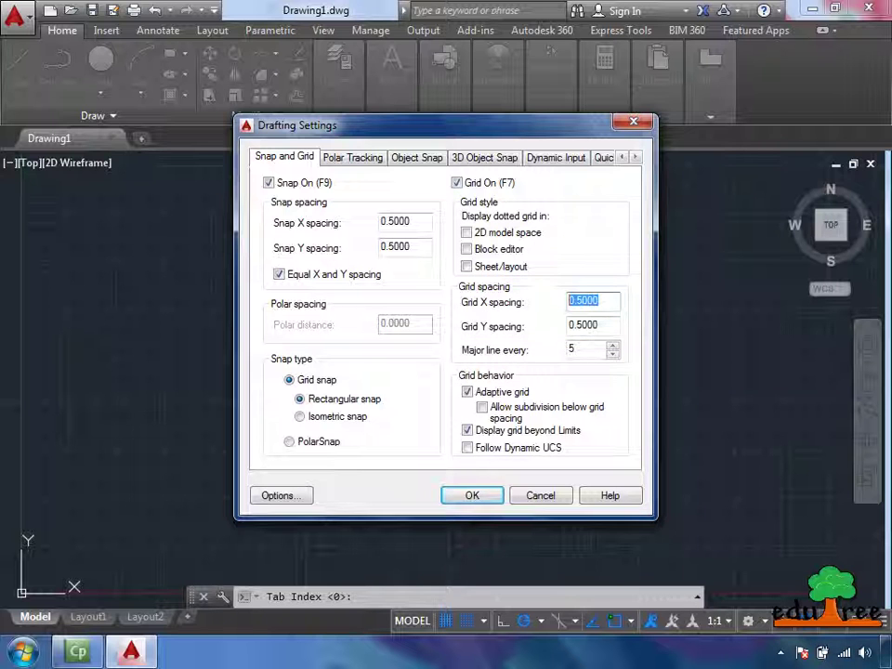
pyautogui.write('1')
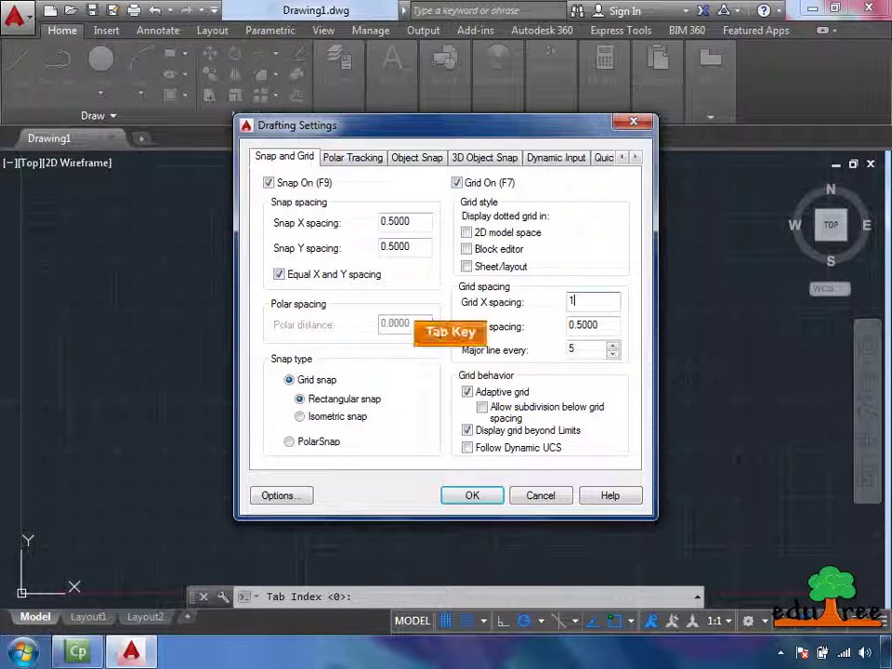
pyautogui.press('Tab')
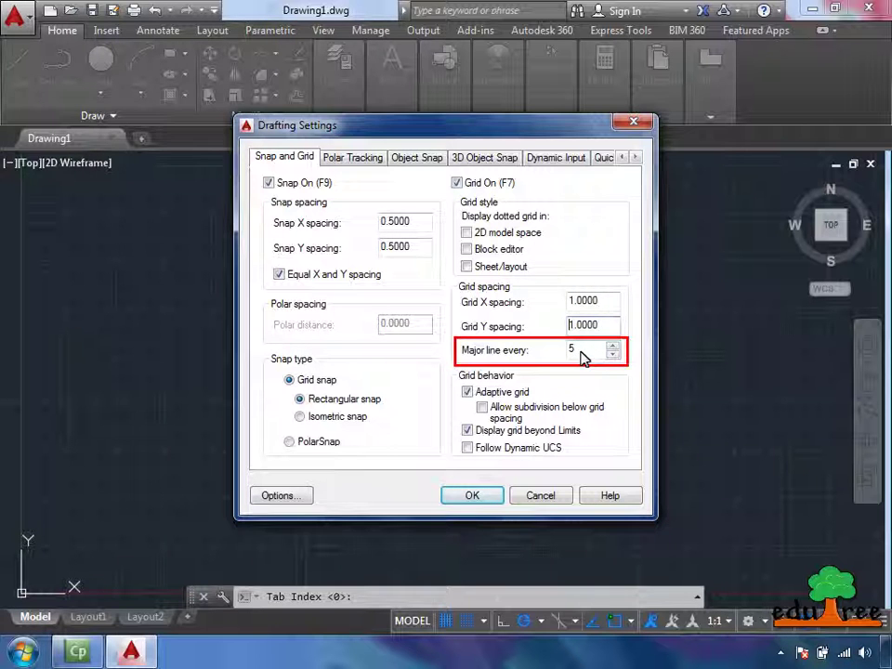
pyautogui.doubleClick(552, 350)
pyautogui.write('10')
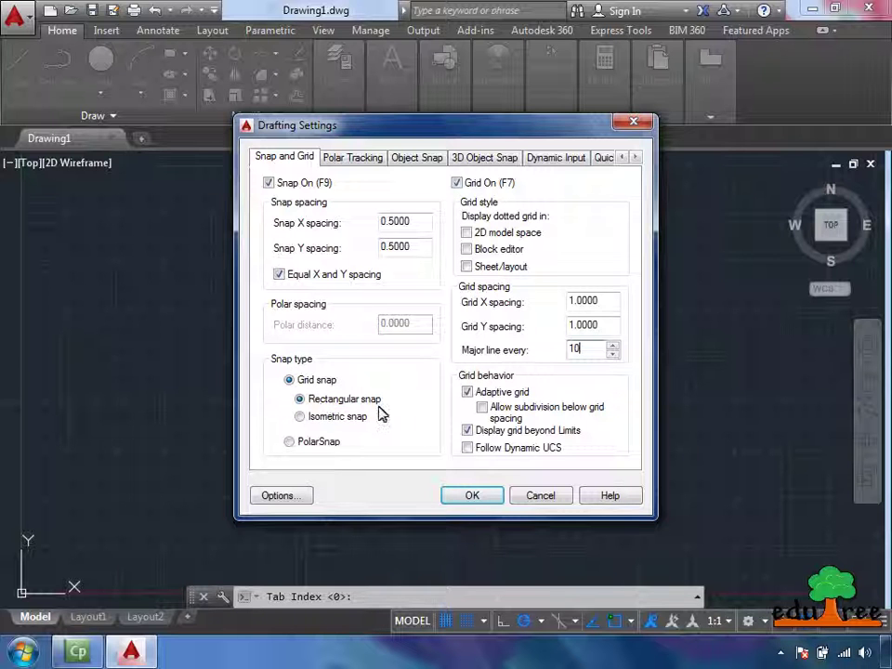
pyautogui.click(472, 496)
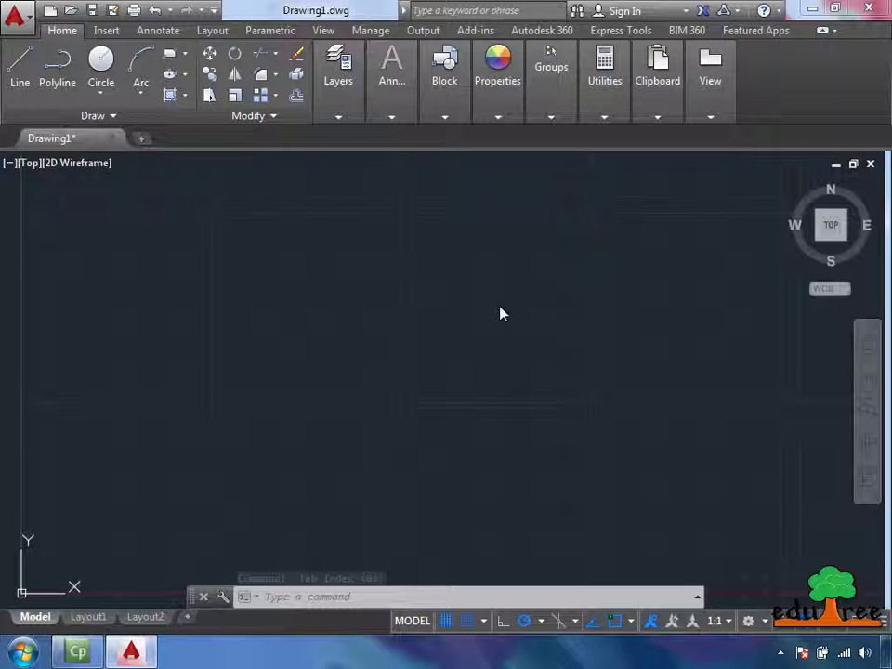
# Draw a single sloped test line between two grid points.
pyautogui.click(21, 88)
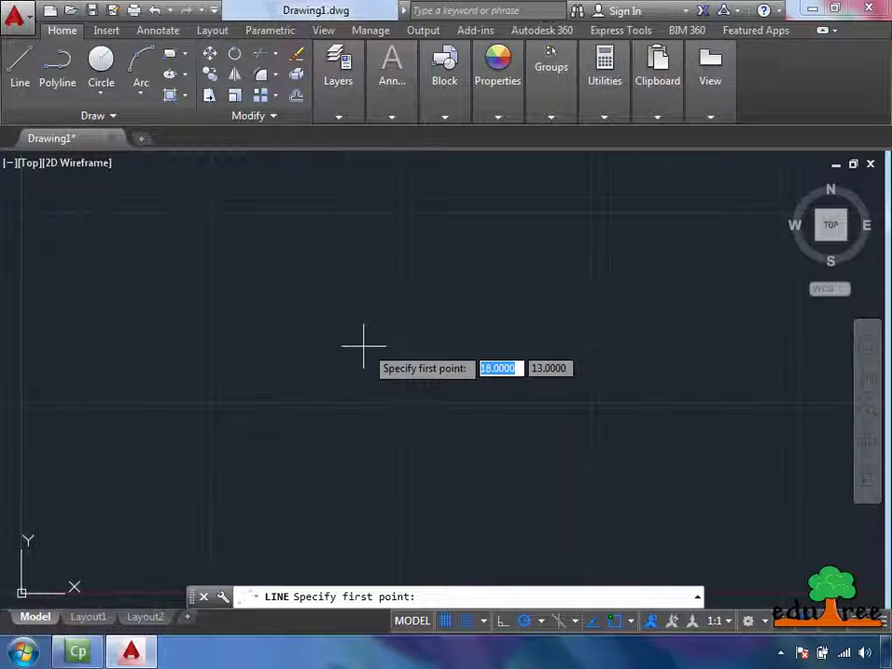
pyautogui.click(239, 403)
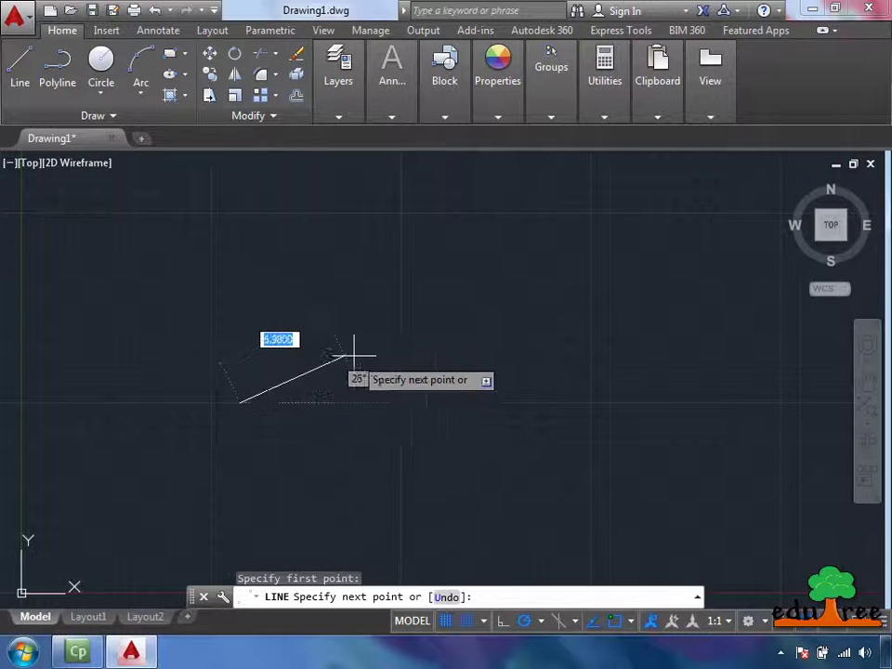
pyautogui.press('Return')
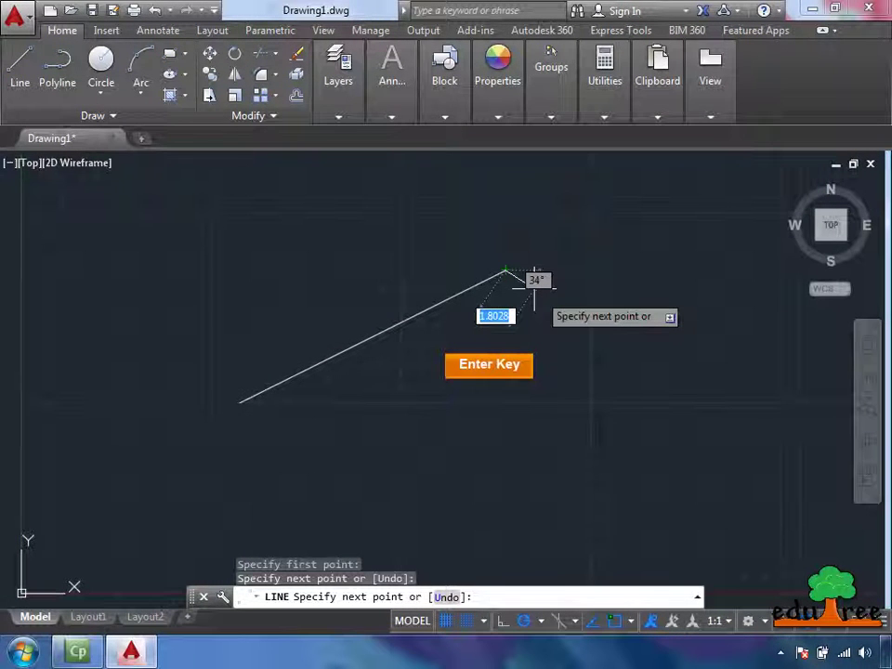
pyautogui.press('Return')
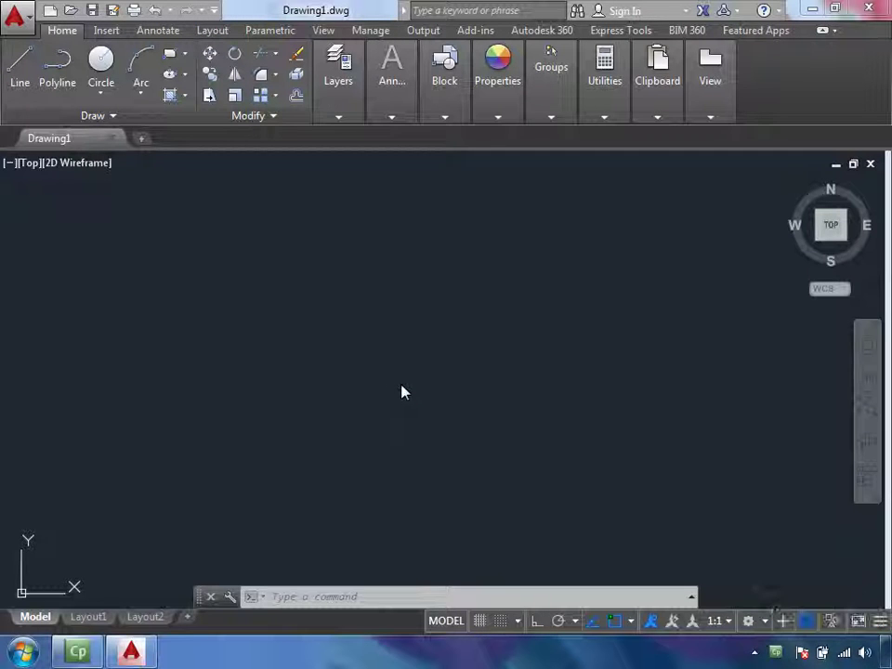
# Add the Isometric Drafting control to the status bar, switch it on, and show the isoplane list.
pyautogui.click(880, 622)
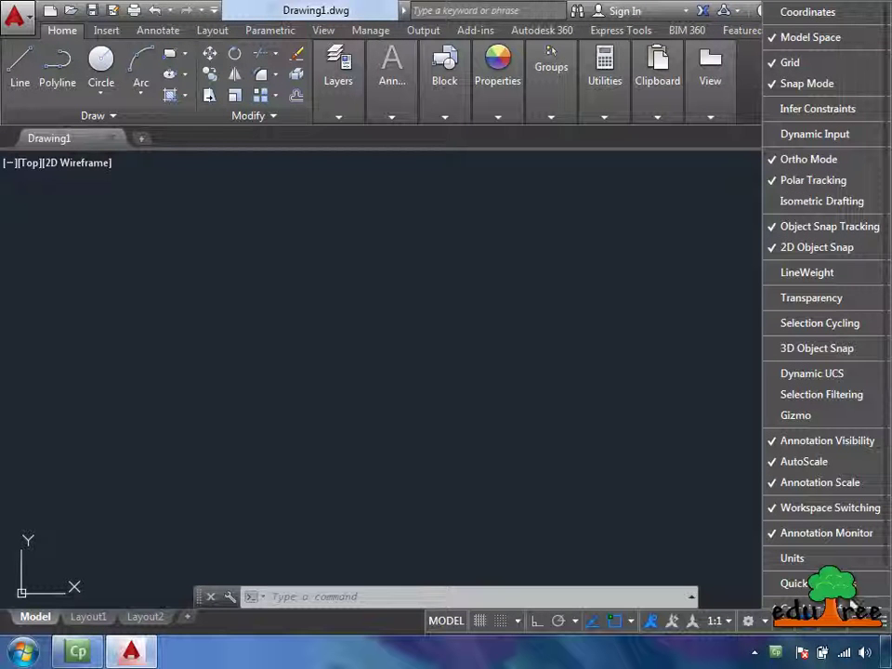
pyautogui.click(806, 208)
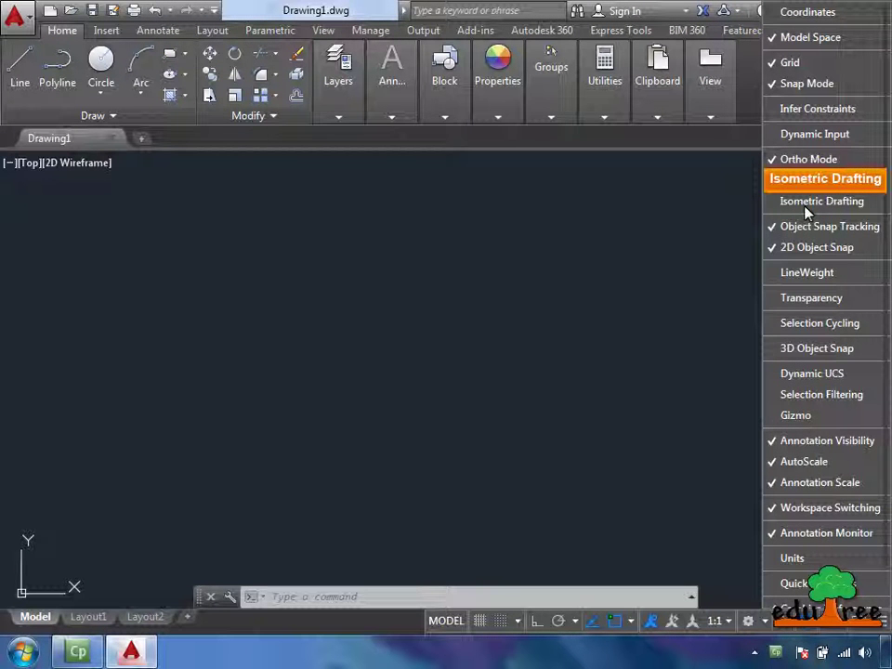
pyautogui.click(510, 404)
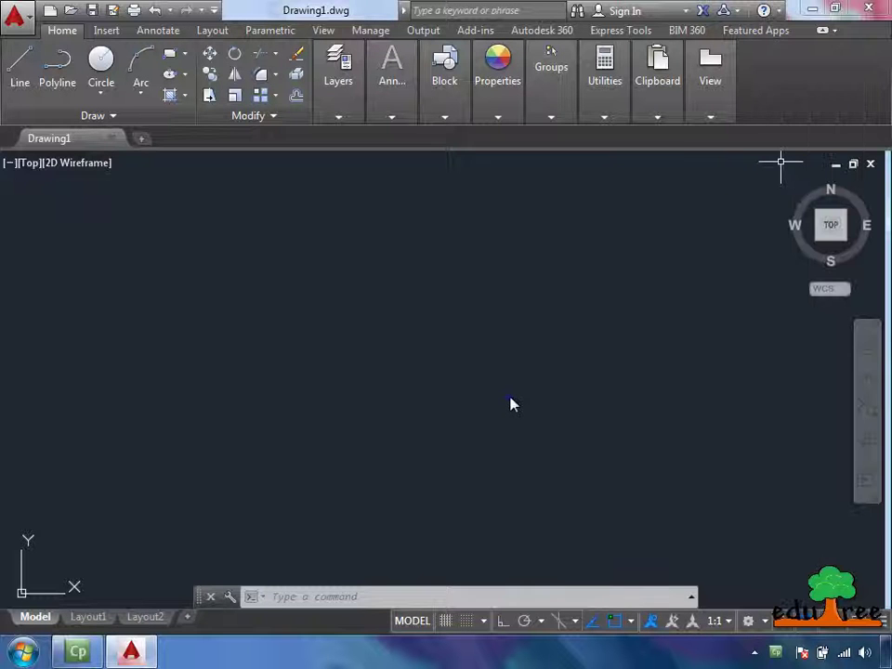
pyautogui.click(558, 621)
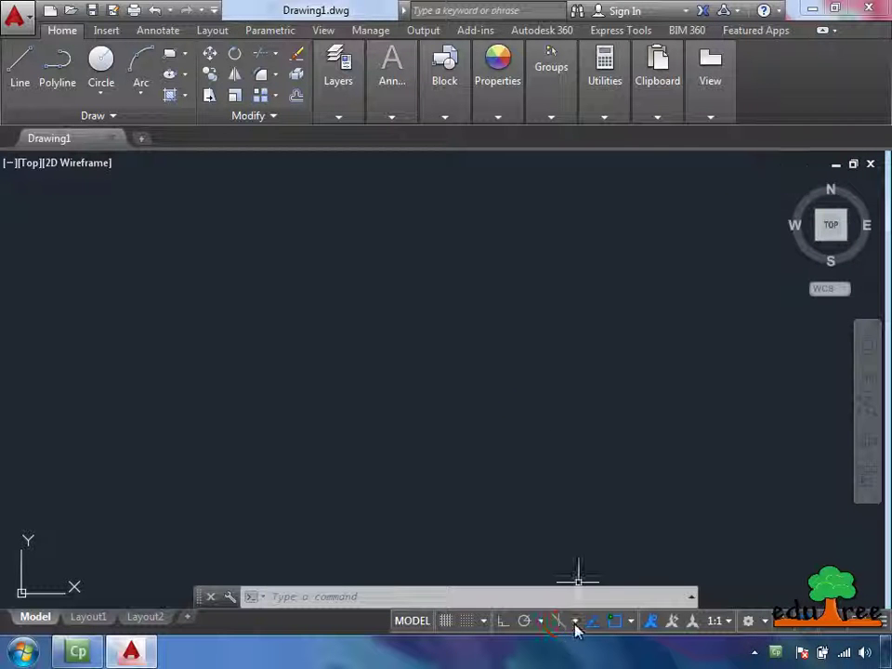
pyautogui.click(577, 622)
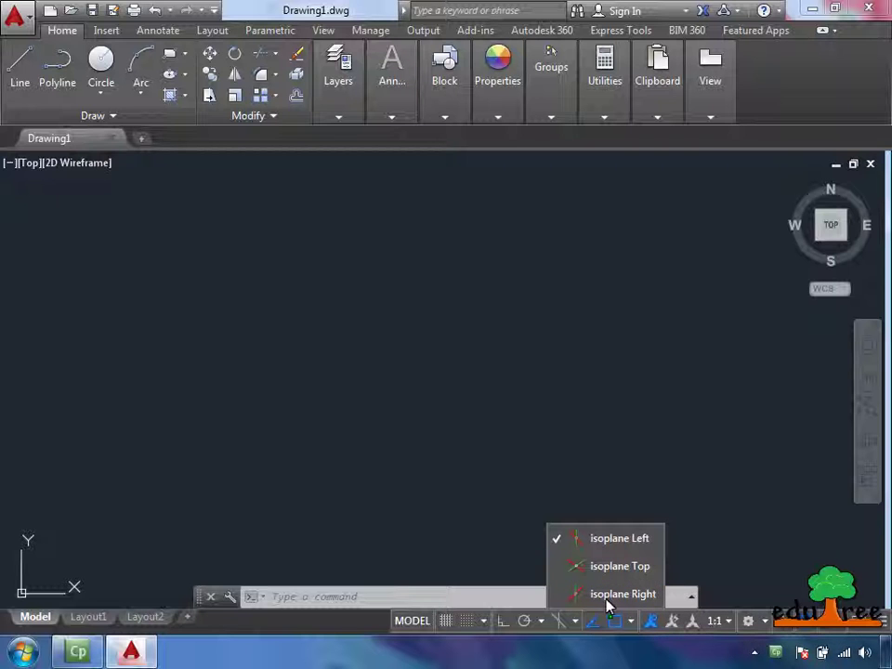
# Start a line with Ortho and grid snap both switched on.
pyautogui.write('l')
pyautogui.press('Return')
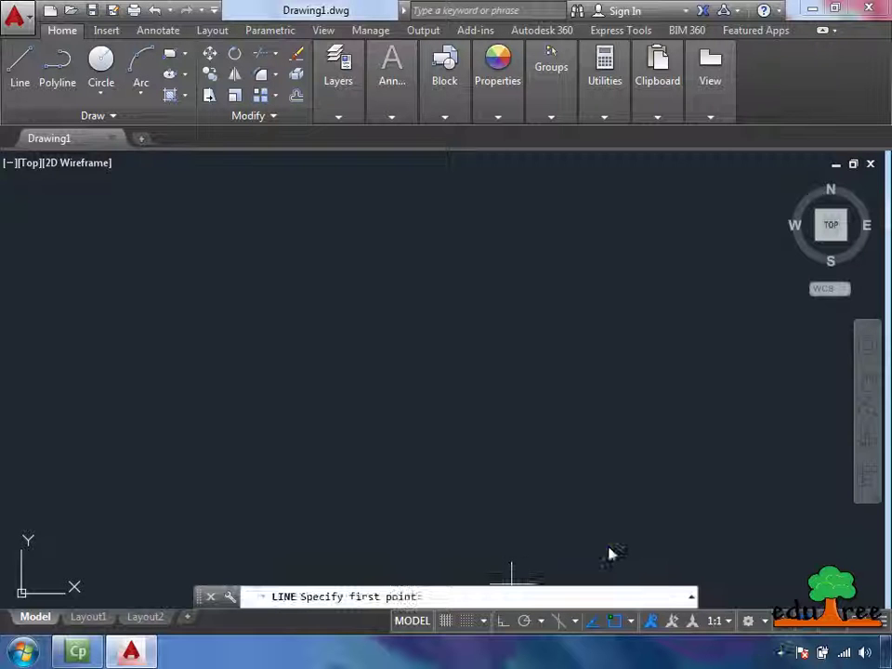
pyautogui.click(502, 630)
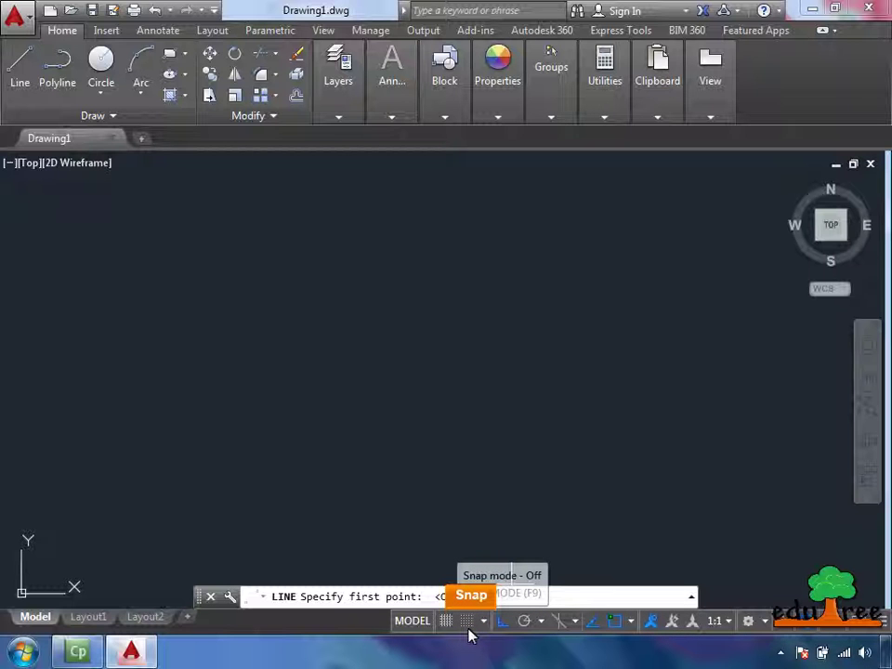
pyautogui.click(469, 629)
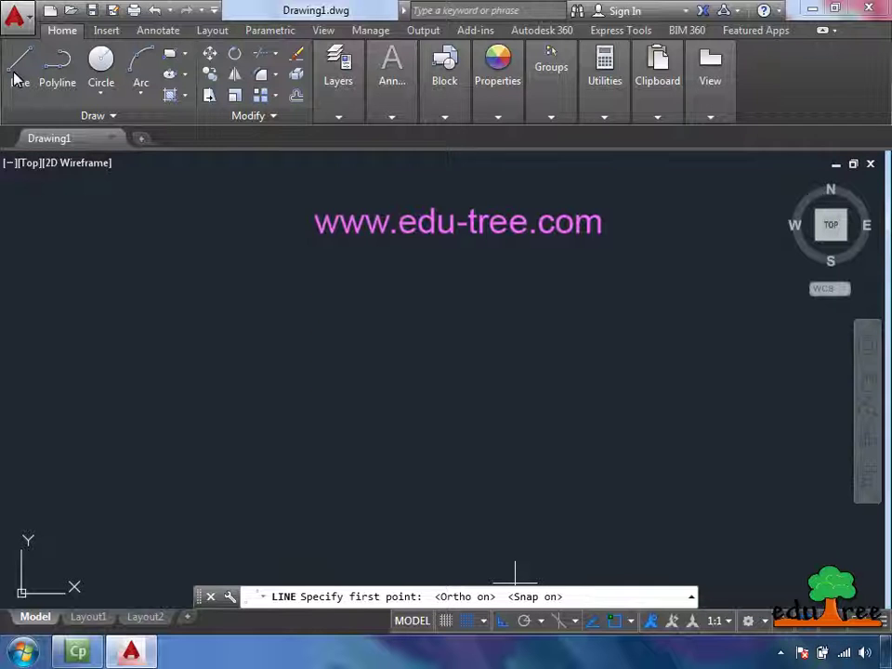
# Trace the closed six-sided L-shaped outline of the part's left face.
pyautogui.click(268, 288)
pyautogui.click(263, 463)
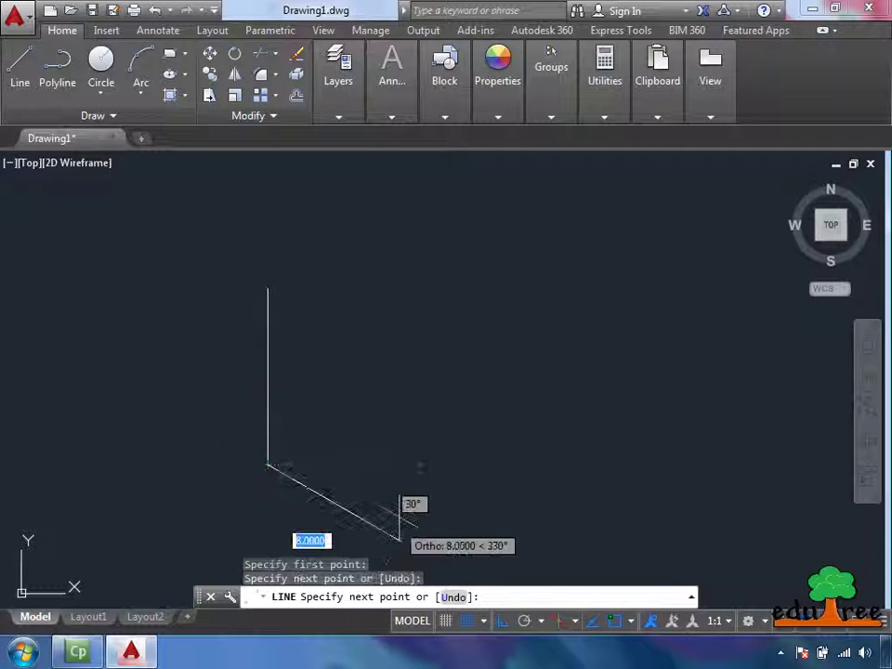
pyautogui.click(398, 536)
pyautogui.click(400, 429)
pyautogui.click(341, 398)
pyautogui.press('Return')
pyautogui.click(268, 288)
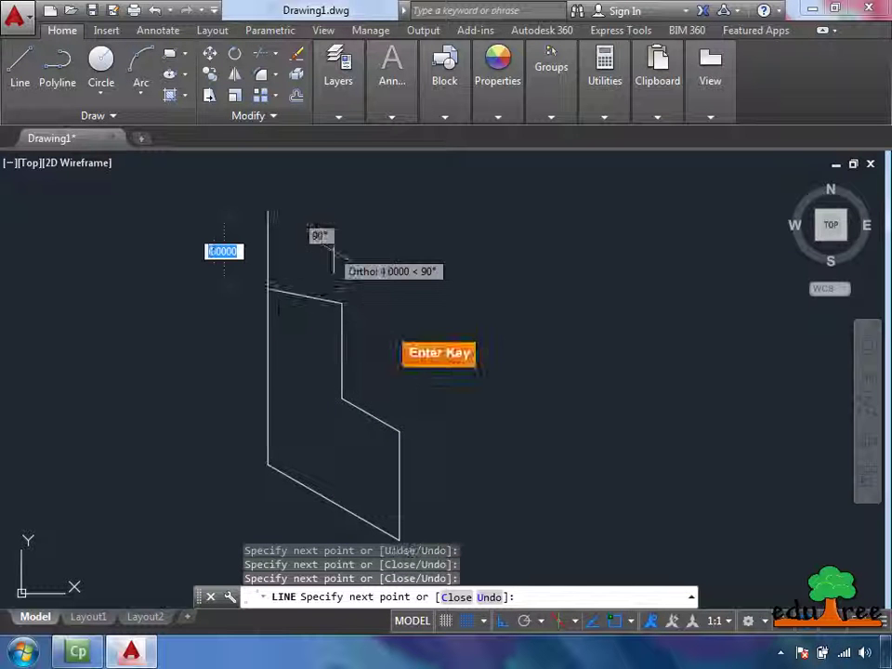
pyautogui.press('Return')
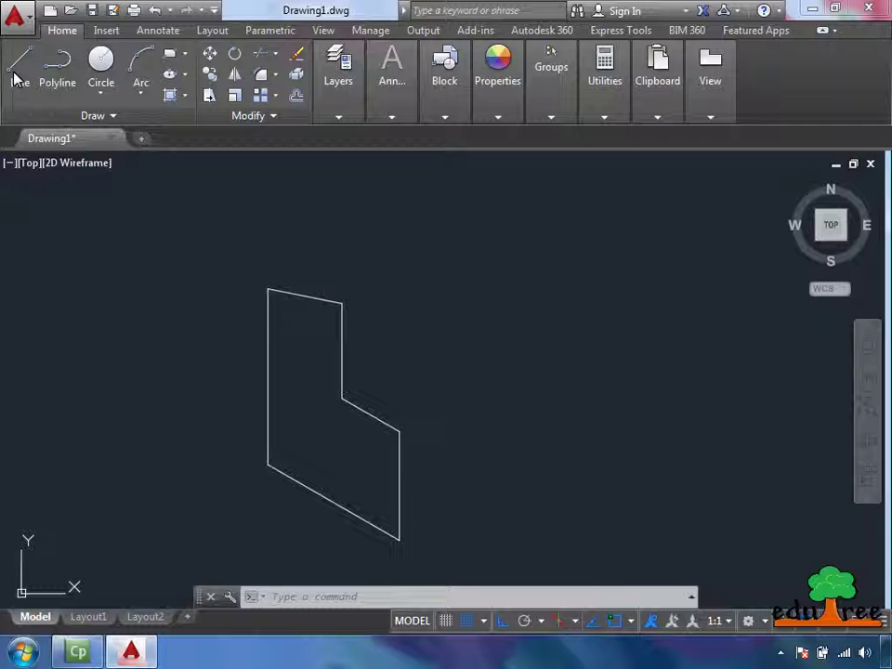
# On the top isoplane, draw the top face's 8-unit 30° edge and short 330° edge.
pyautogui.click(576, 621)
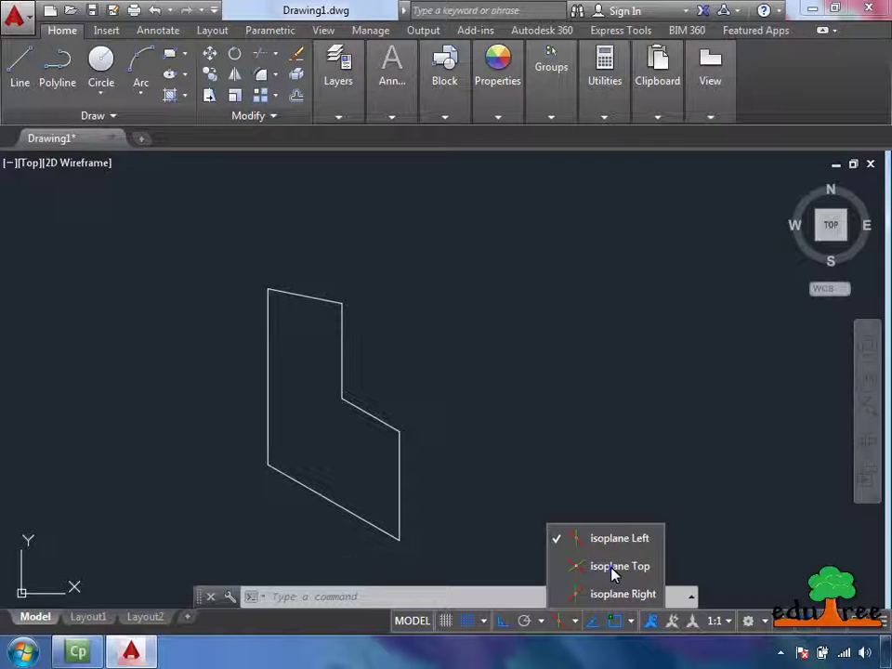
pyautogui.click(612, 568)
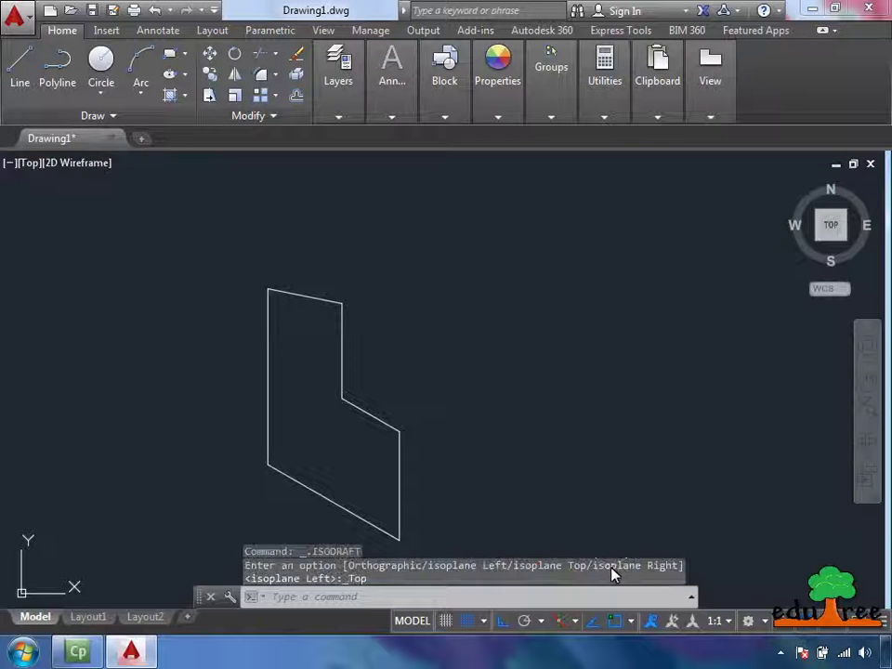
pyautogui.doubleClick(21, 61)
pyautogui.click(267, 289)
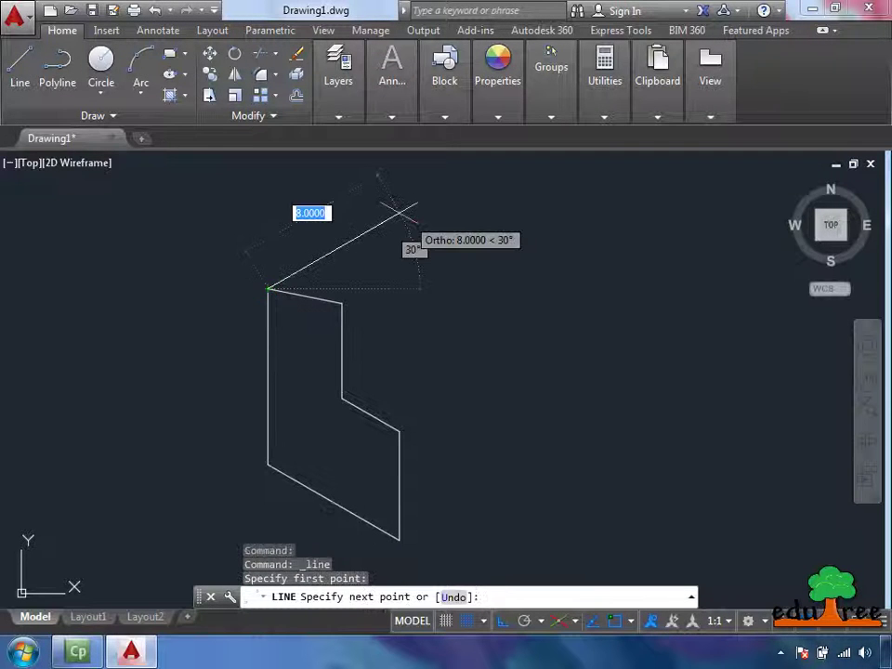
pyautogui.click(399, 213)
pyautogui.press('Return')
pyautogui.press('Return')
pyautogui.click(399, 213)
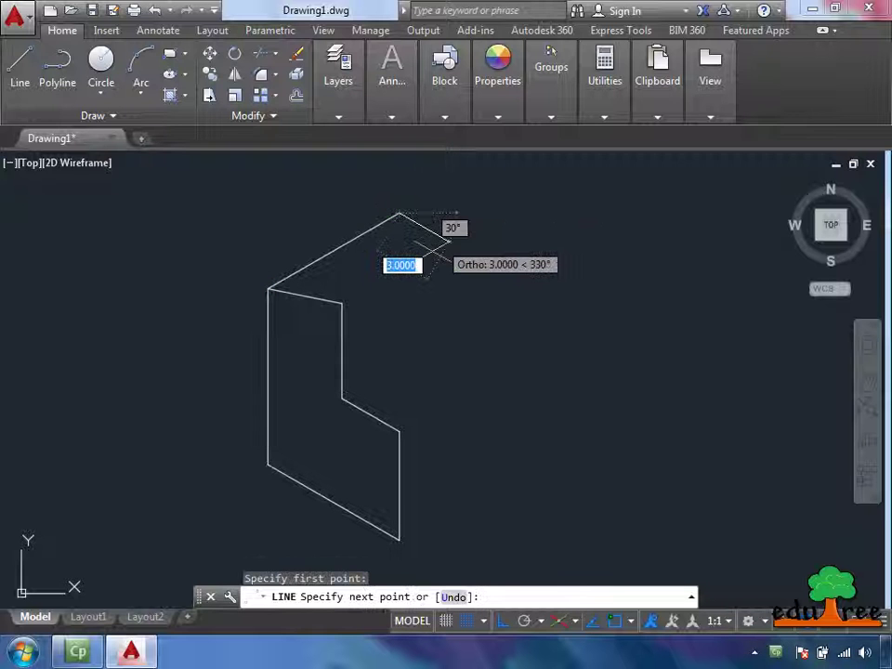
pyautogui.click(417, 247)
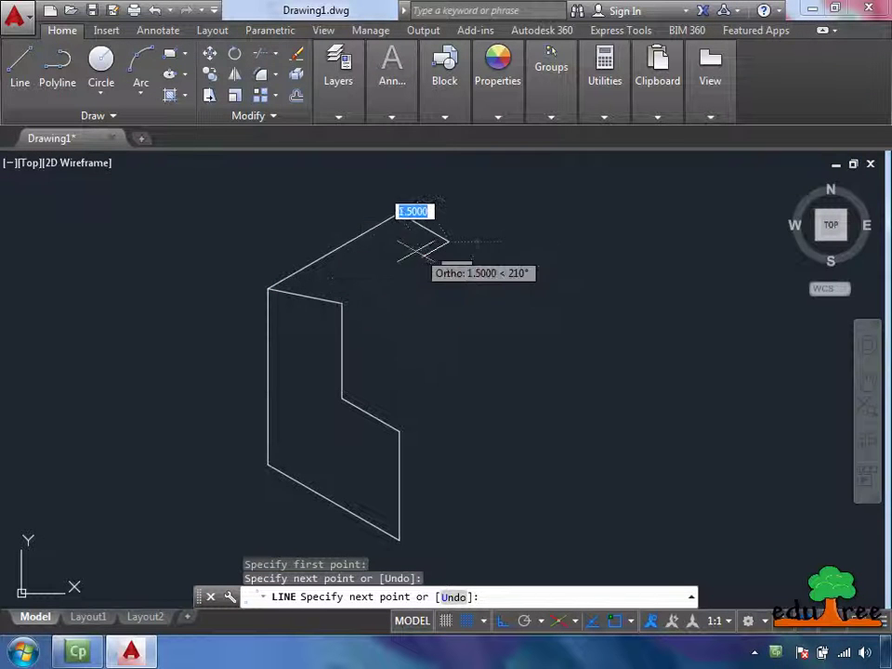
pyautogui.press('Escape')
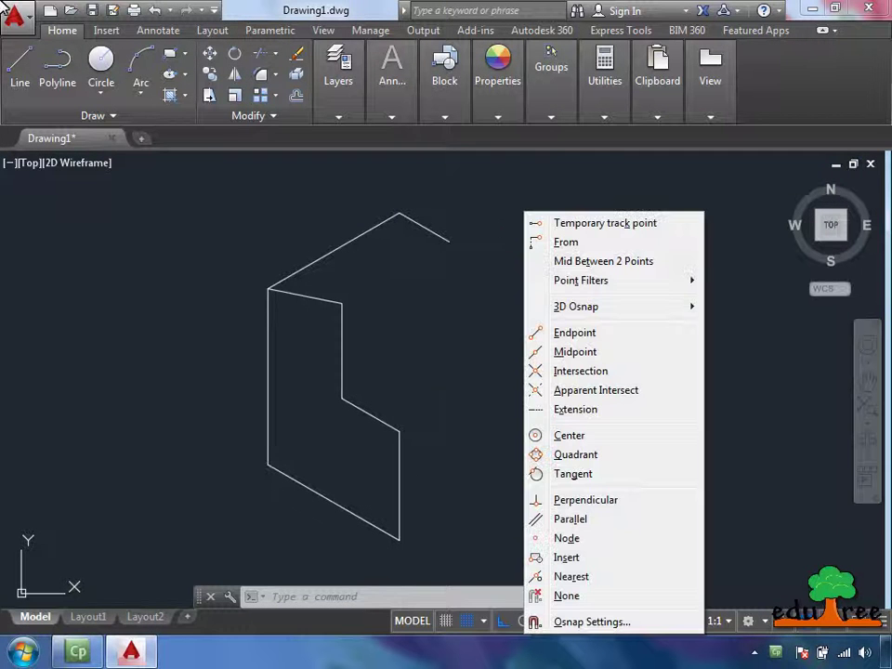
# Close the top face with a line from its inner corner to the top edge's right end.
pyautogui.click(571, 339)
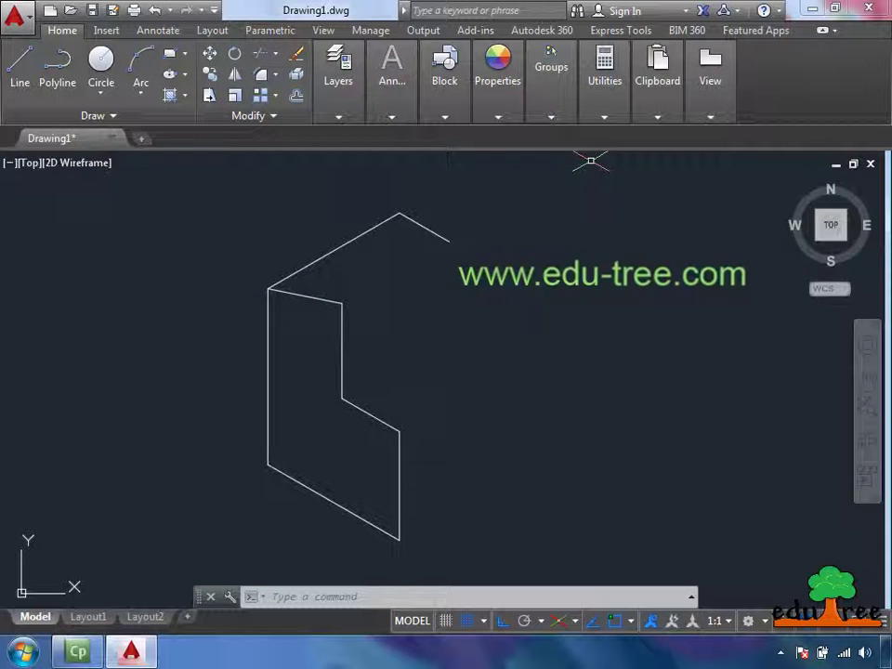
pyautogui.write('l')
pyautogui.press('Return')
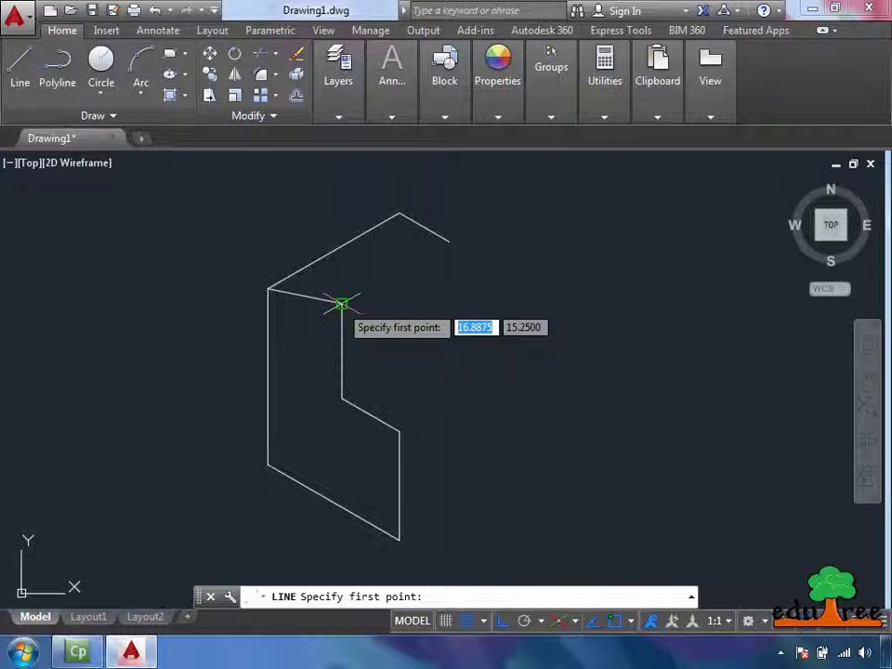
pyautogui.click(342, 303)
pyautogui.click(449, 242)
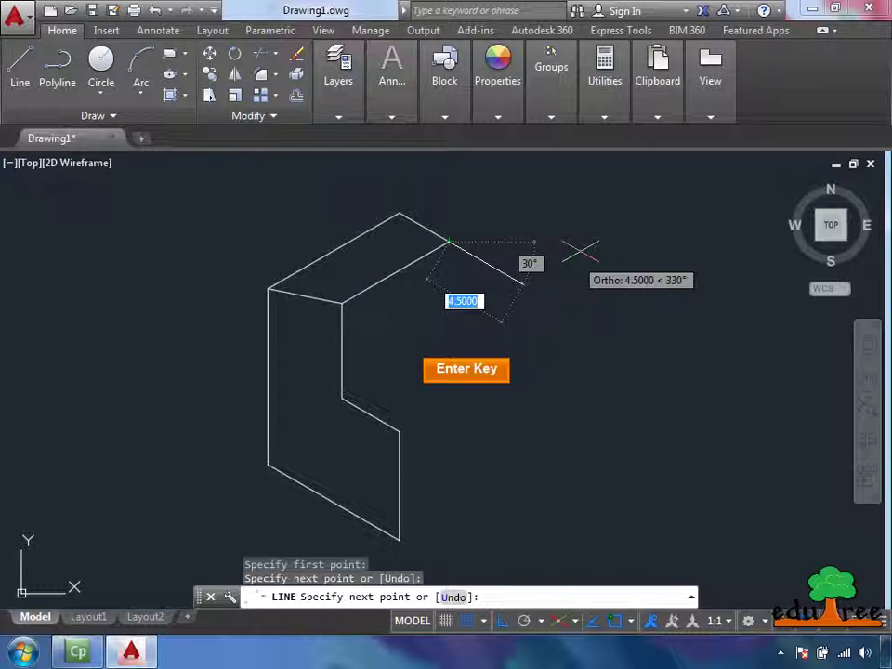
pyautogui.press('Return')
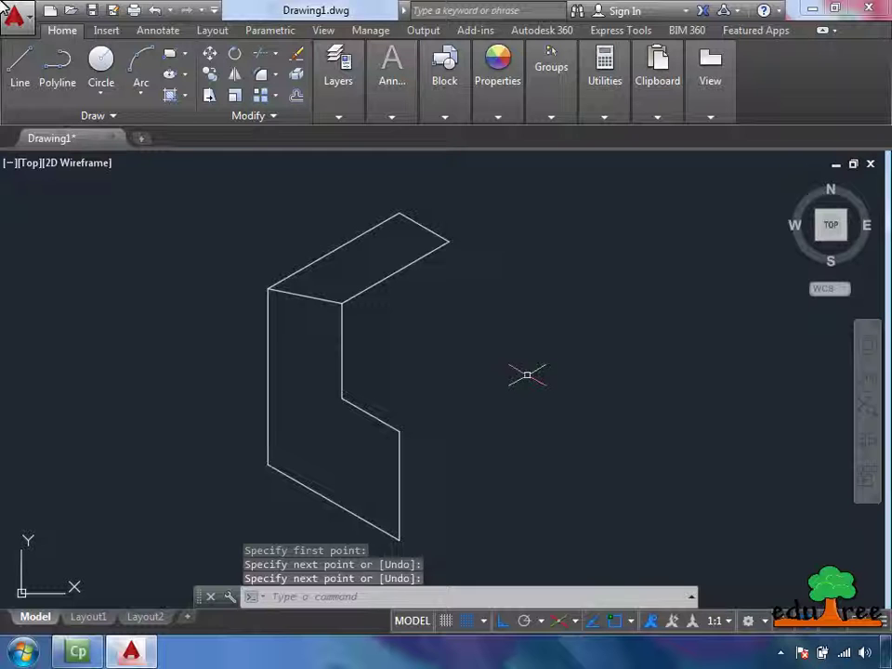
# Draw receding 30° lines from the step's inner corner and front corner (14 units).
pyautogui.click(342, 404)
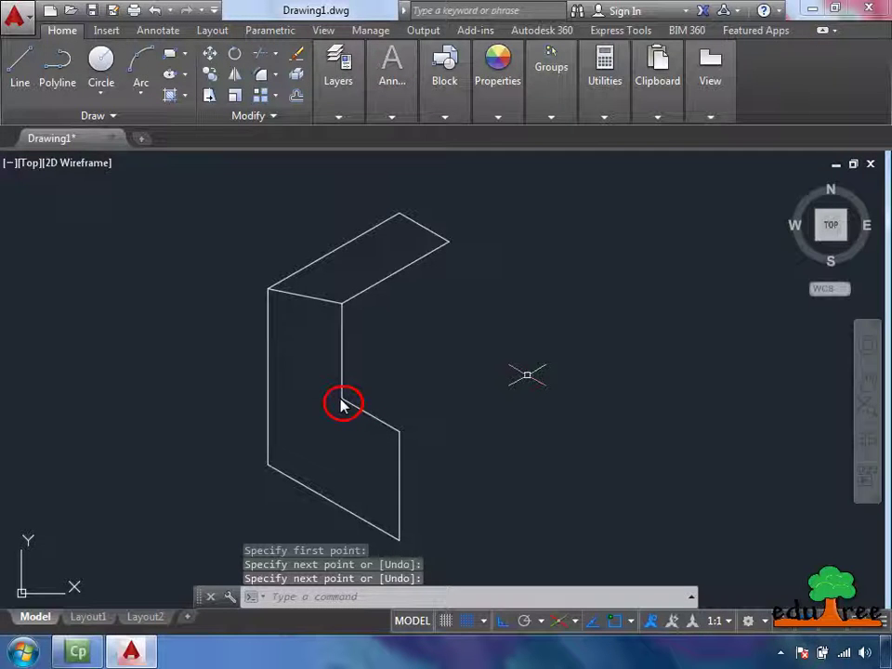
pyautogui.press('Return')
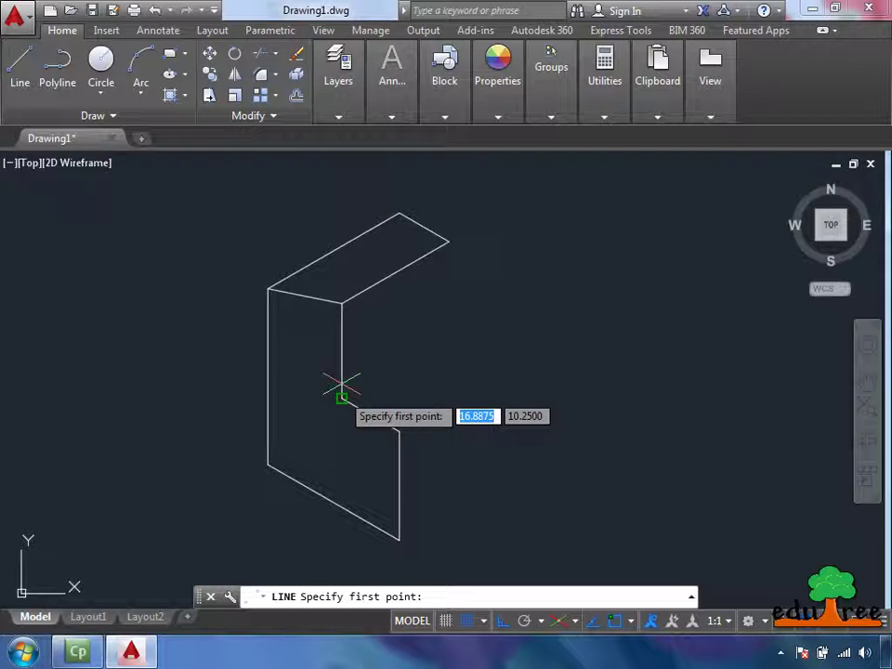
pyautogui.click(342, 386)
pyautogui.press('Return')
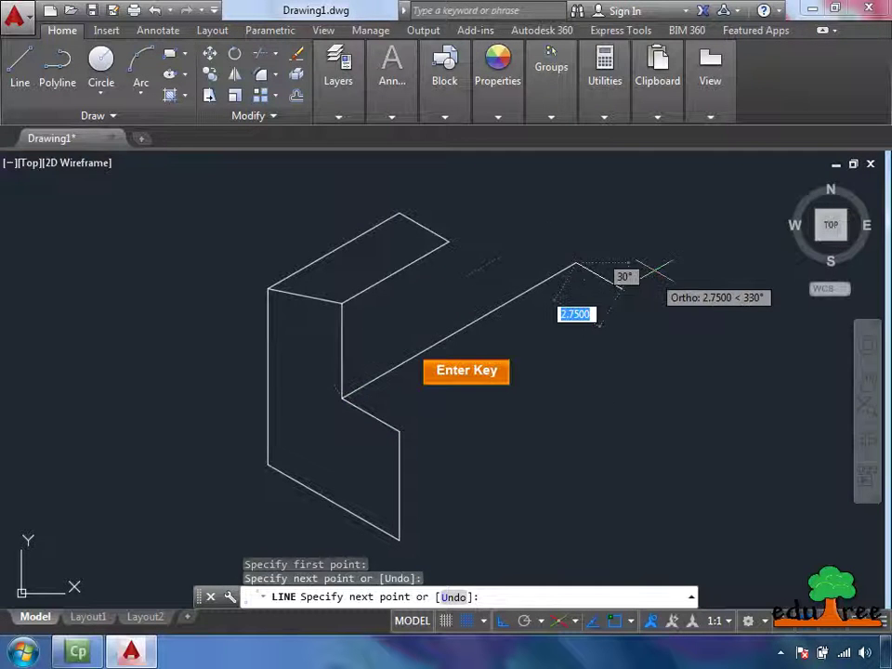
pyautogui.press('Return')
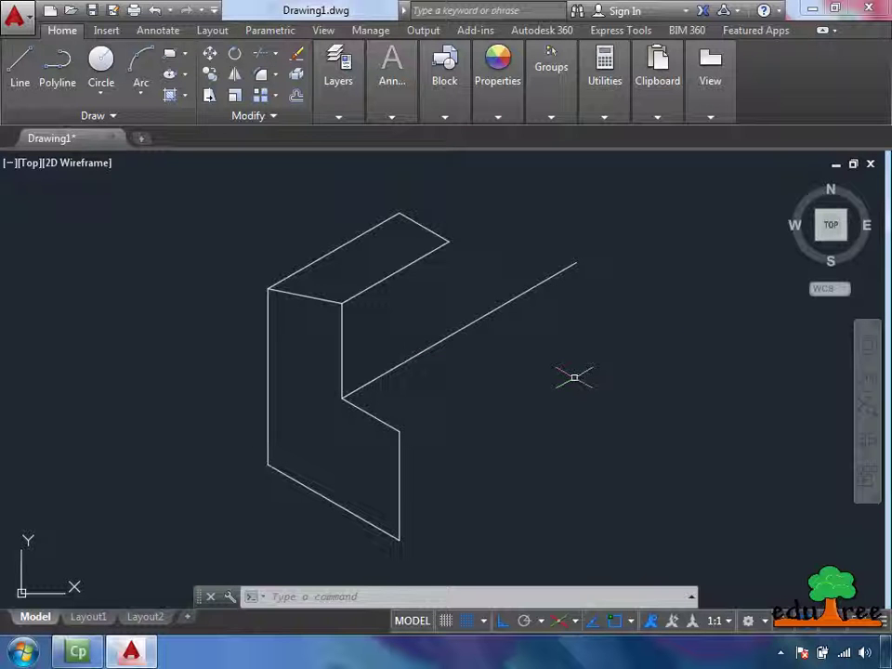
pyautogui.keyDown('shift'); pyautogui.rightClick(575, 377); pyautogui.keyUp('shift')
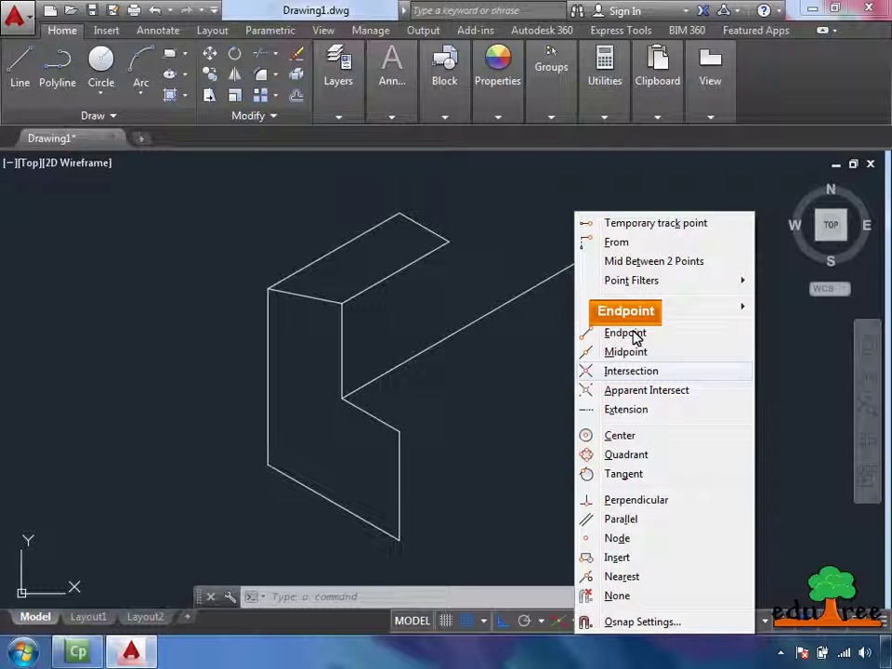
pyautogui.press('Escape')
pyautogui.write('l')
pyautogui.press('Return')
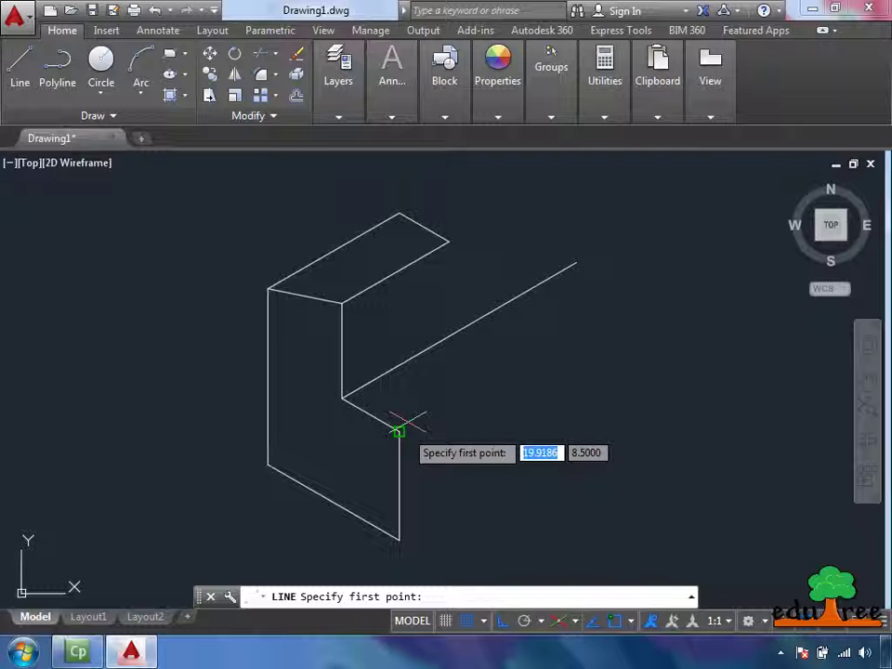
pyautogui.click(399, 430)
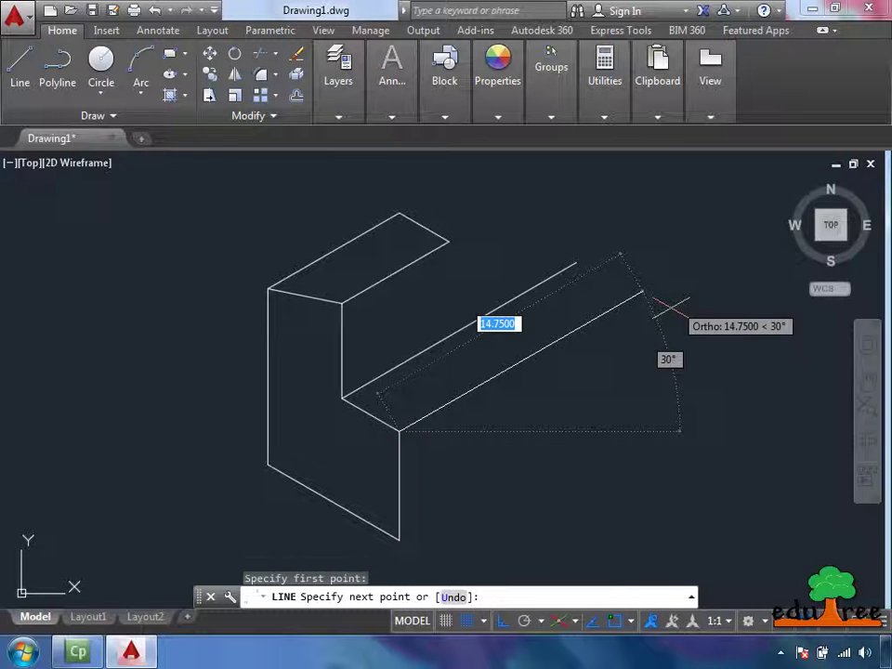
pyautogui.write('14')
pyautogui.press('Return')
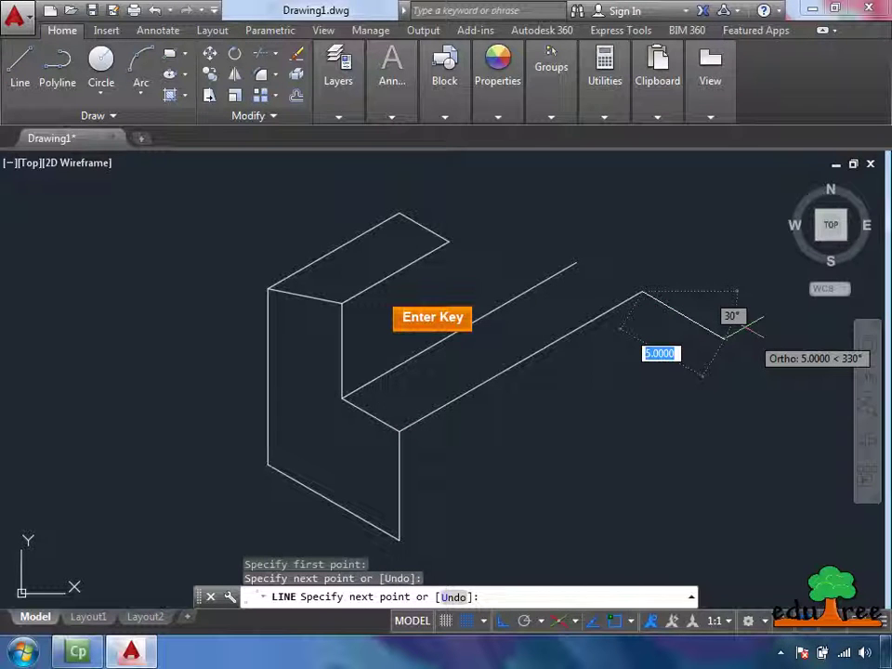
pyautogui.press('Return')
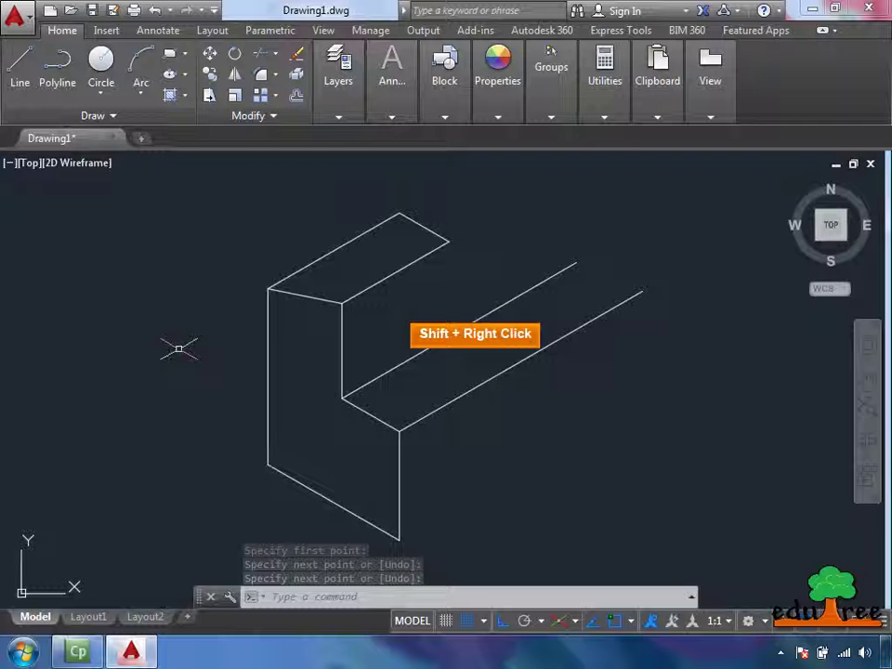
# Draw the matching receding line from the block's bottom corner.
pyautogui.keyDown('shift'); pyautogui.rightClick(178, 348); pyautogui.keyUp('shift')
pyautogui.click(239, 360)
pyautogui.press('Return')
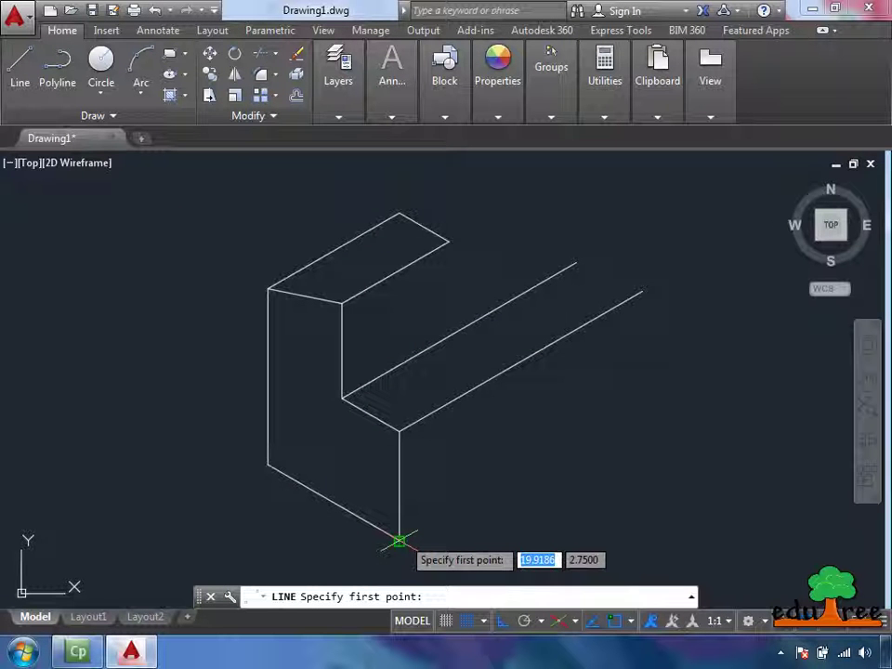
pyautogui.click(399, 540)
pyautogui.press('Return')
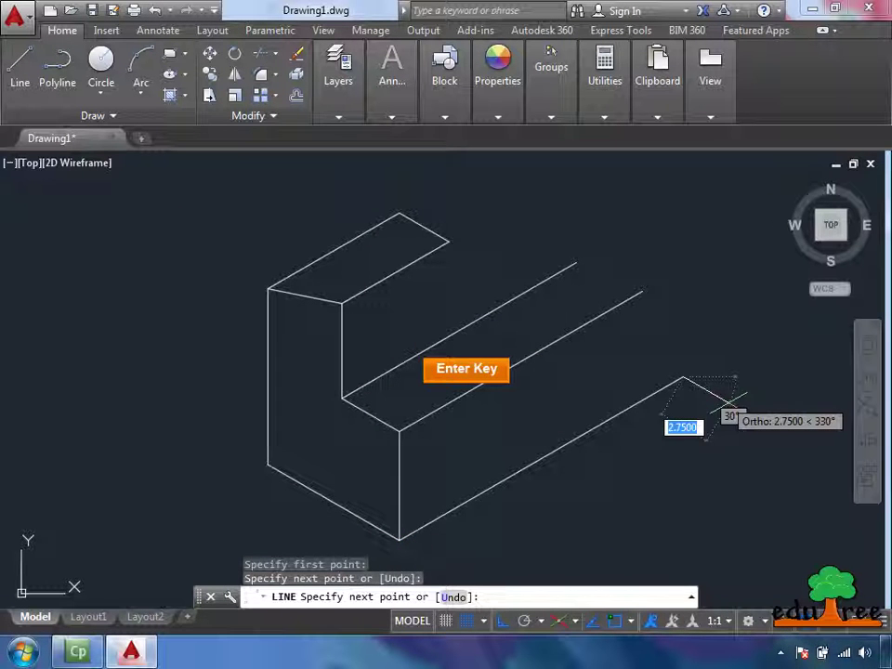
pyautogui.press('Return')
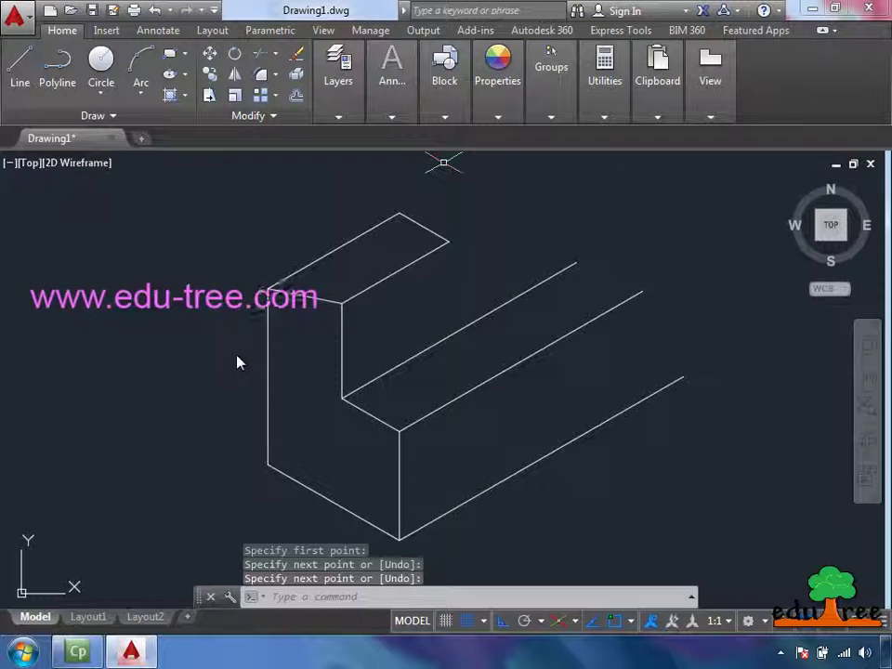
# On the right isoplane, draw an edge from the top face's right corner down to the receding line.
pyautogui.click(576, 623)
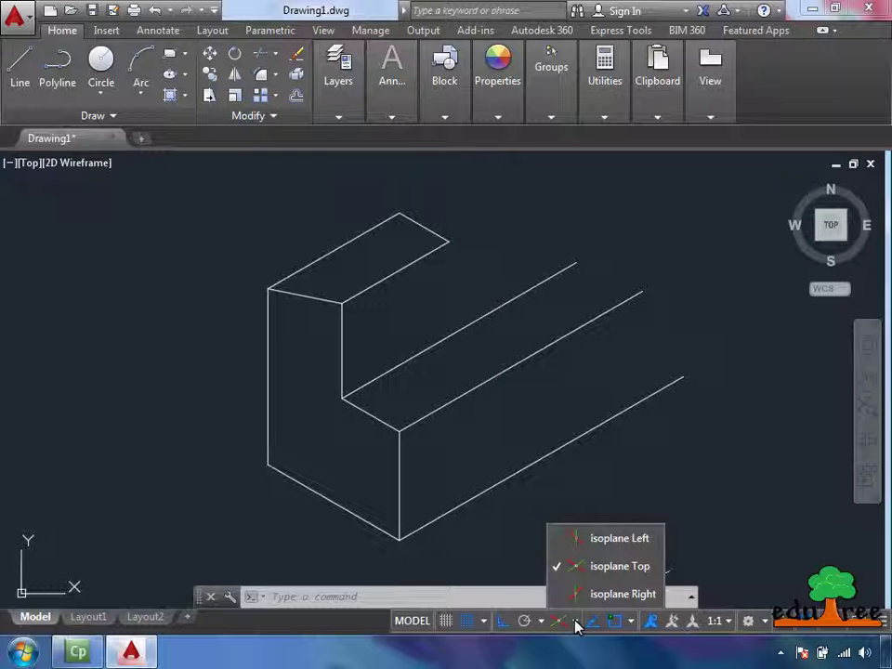
pyautogui.click(639, 594)
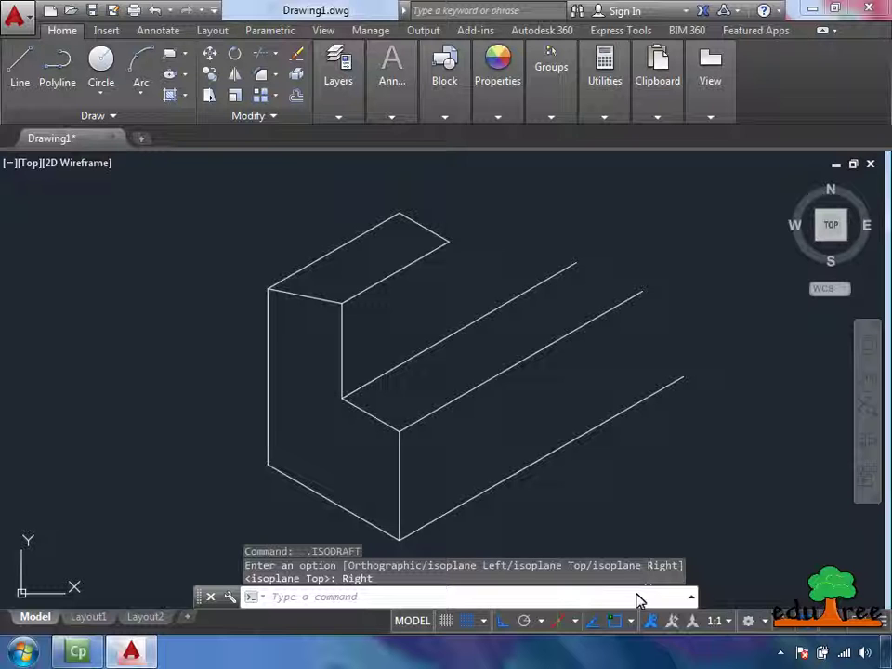
pyautogui.click(21, 82)
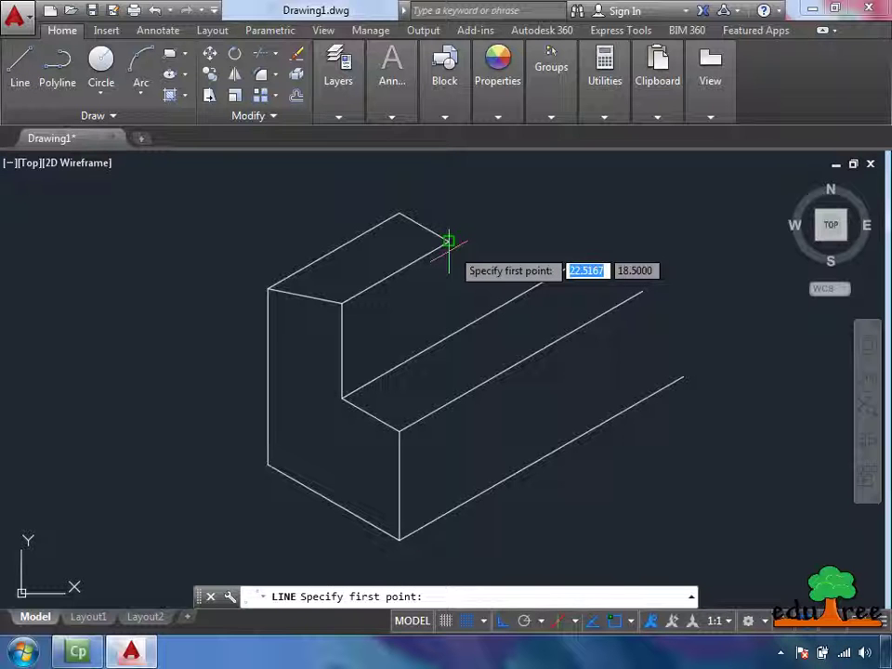
pyautogui.click(448, 242)
pyautogui.click(456, 330)
pyautogui.click(20, 82)
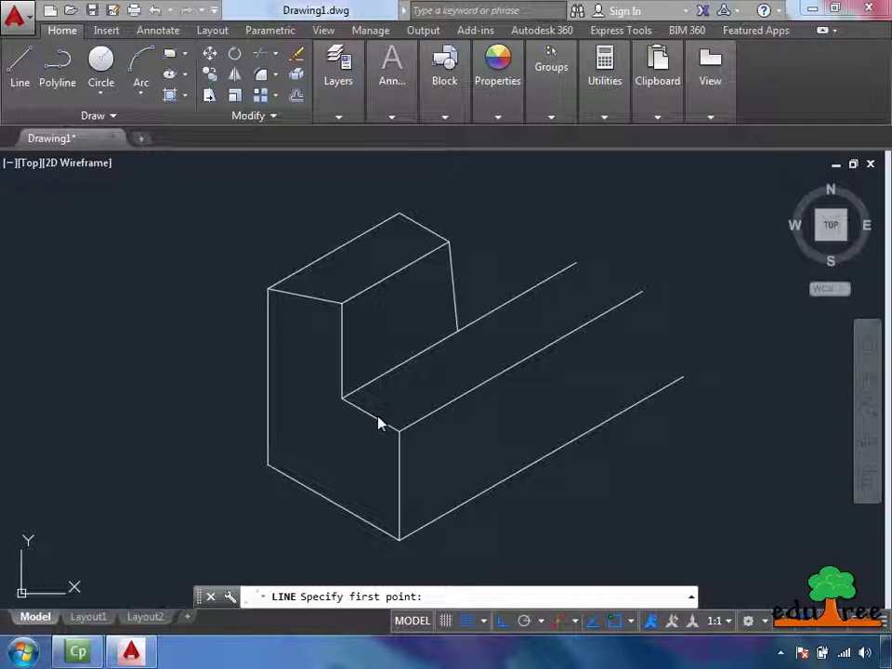
# Copy the step's slanted and vertical front edges back to the short edge's lower endpoint.
pyautogui.click(211, 78)
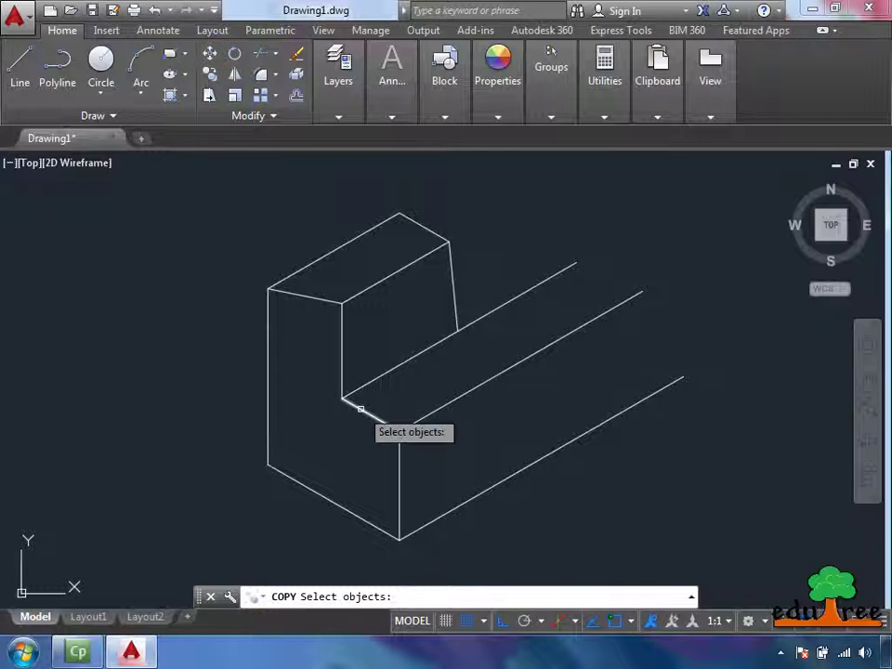
pyautogui.click(359, 407)
pyautogui.click(401, 471)
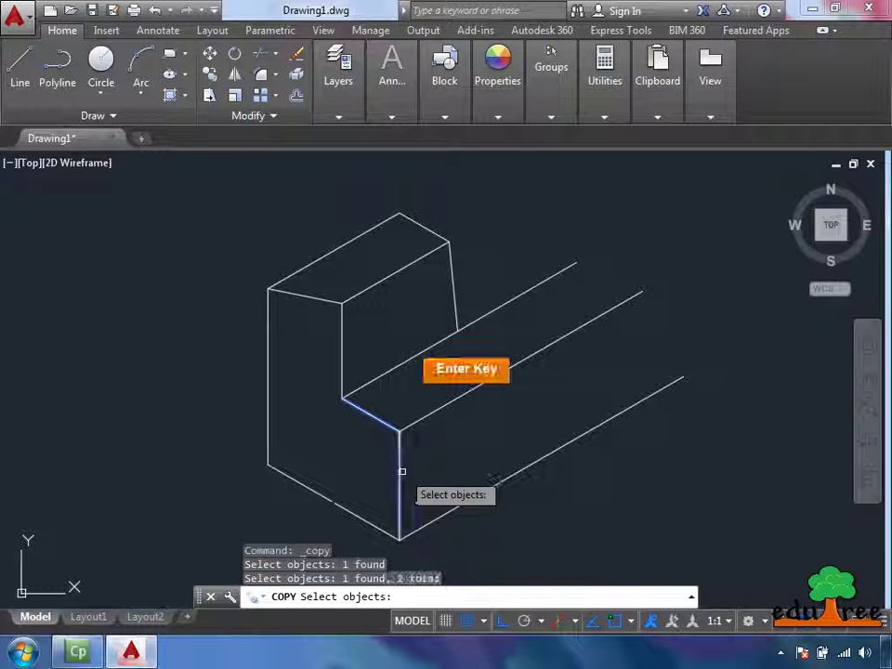
pyautogui.press('Return')
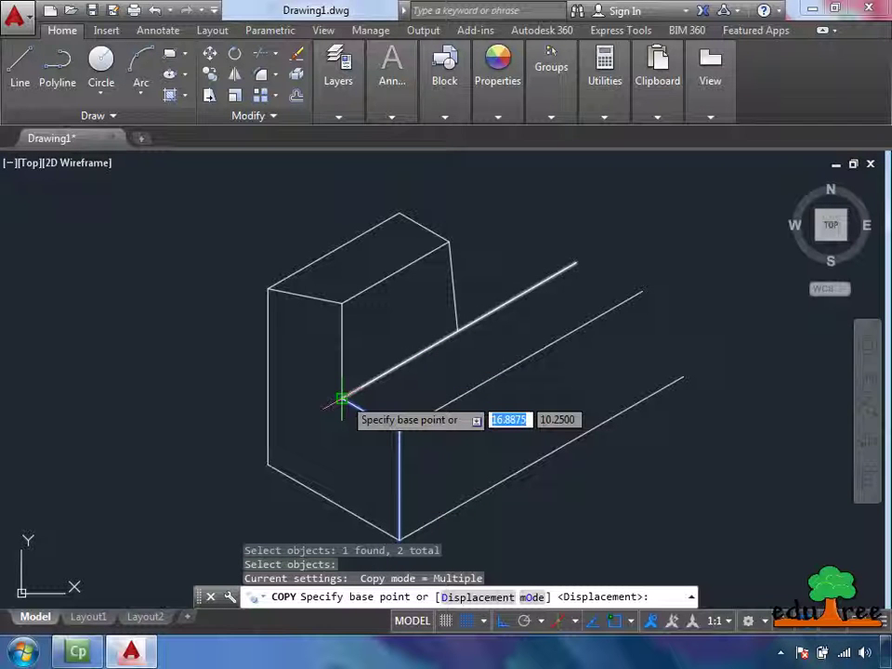
pyautogui.click(342, 400)
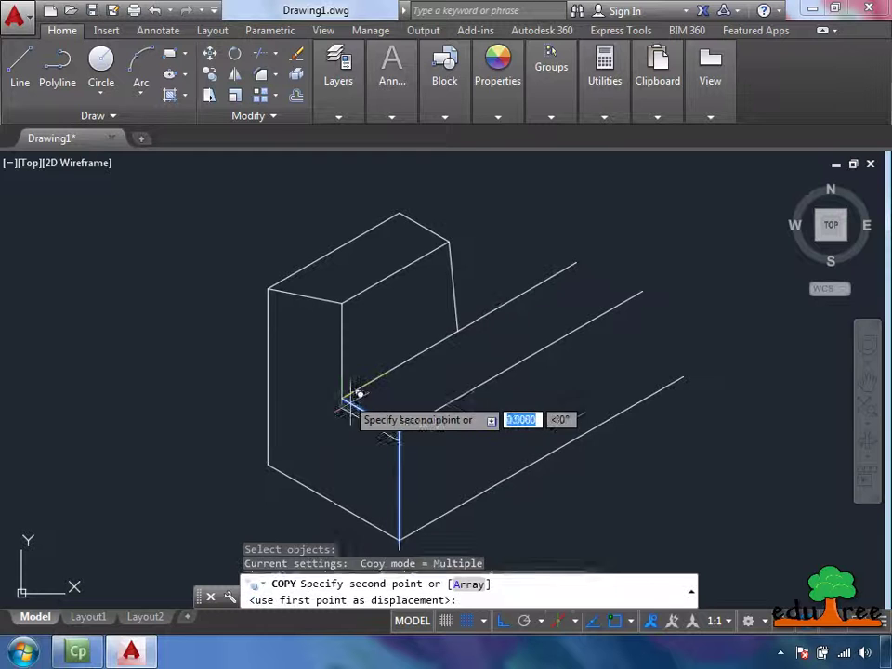
pyautogui.keyDown('shift'); pyautogui.rightClick(464, 339); pyautogui.keyUp('shift')
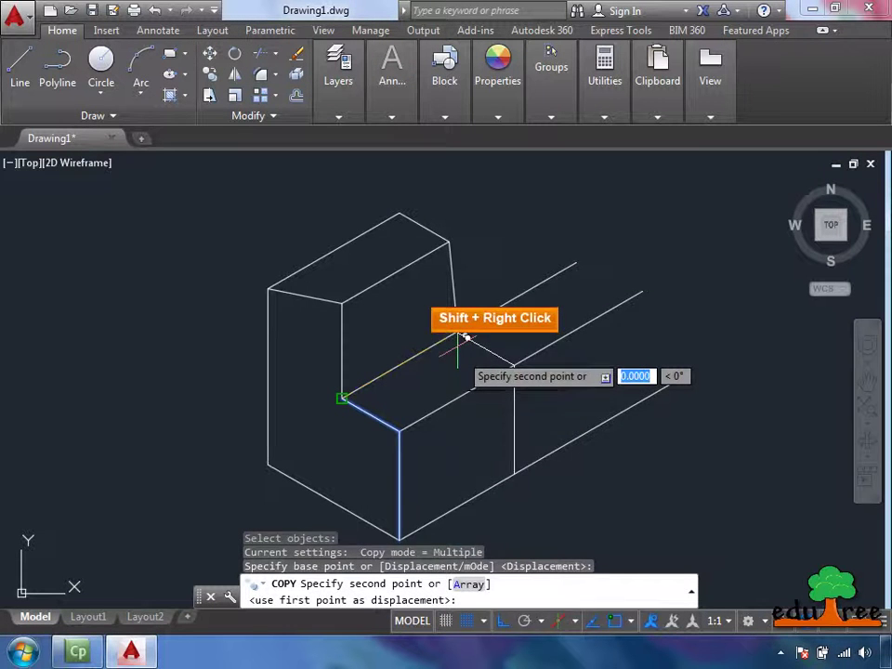
pyautogui.keyDown('shift'); pyautogui.rightClick(464, 339); pyautogui.keyUp('shift')
pyautogui.click(512, 333)
pyautogui.press('Return')
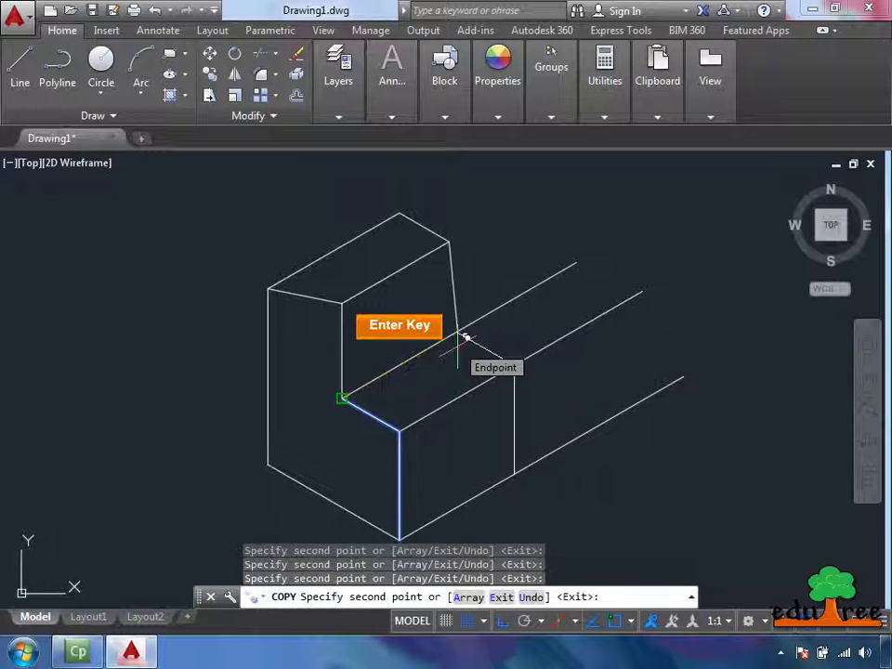
pyautogui.press('Return')
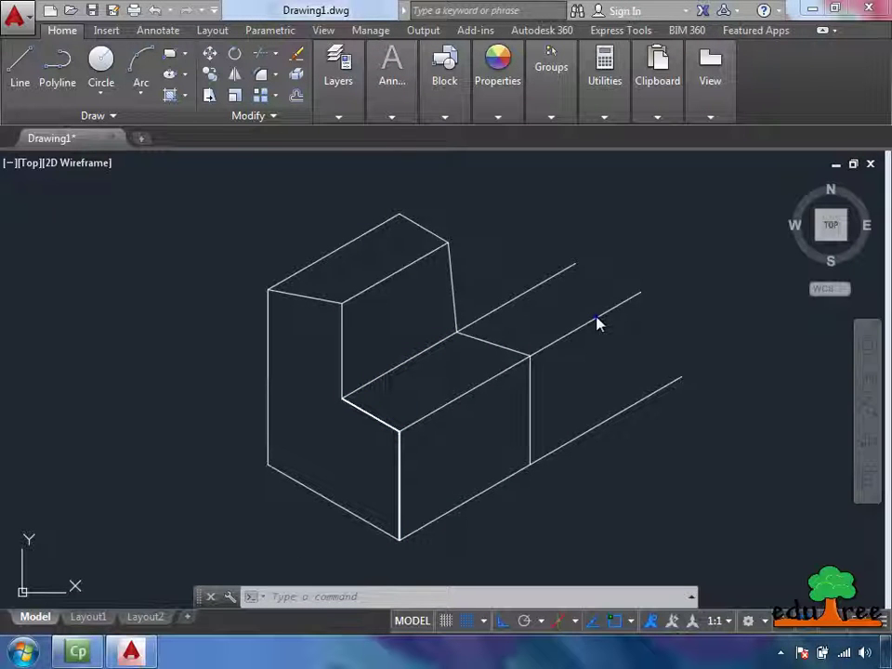
# Trim the upper, middle and bottom lines' overhangs past the block's right end.
pyautogui.write('tr')
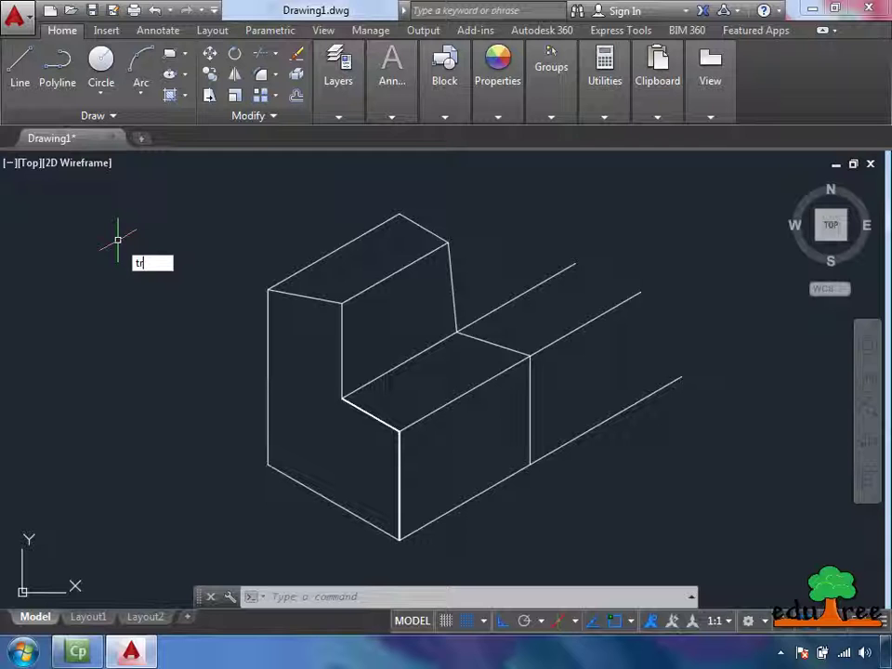
pyautogui.press('Return')
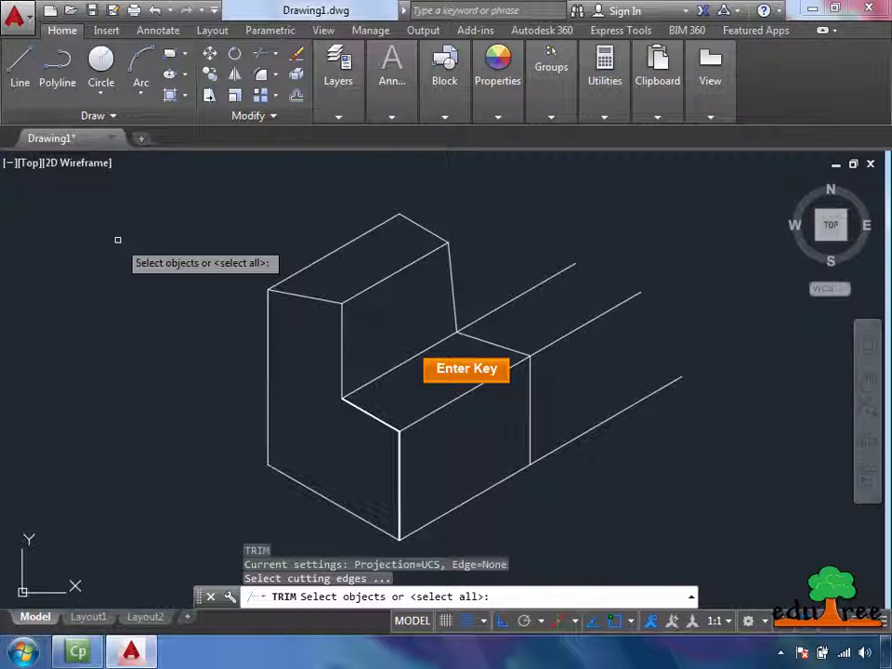
pyautogui.press('Return')
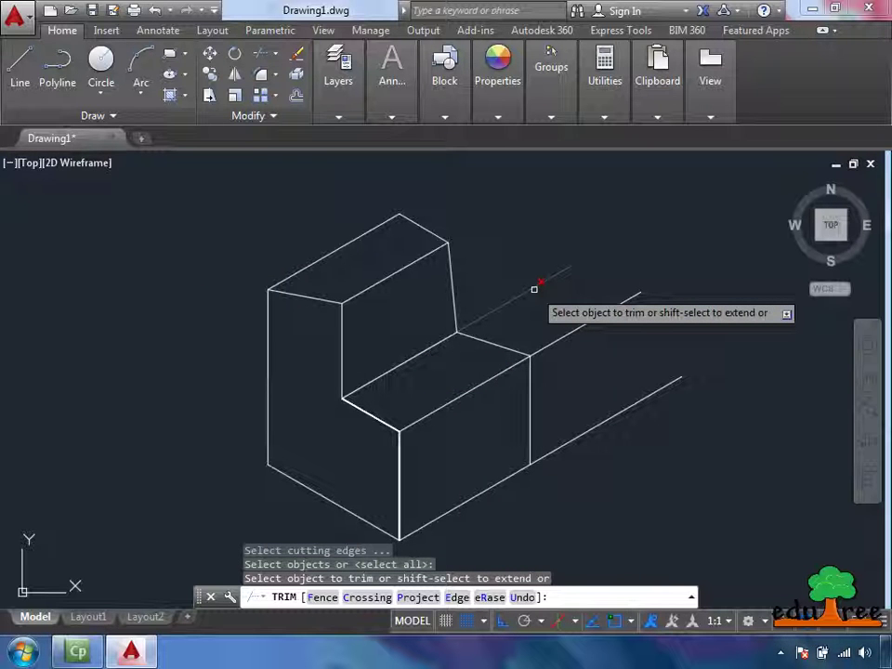
pyautogui.click(534, 289)
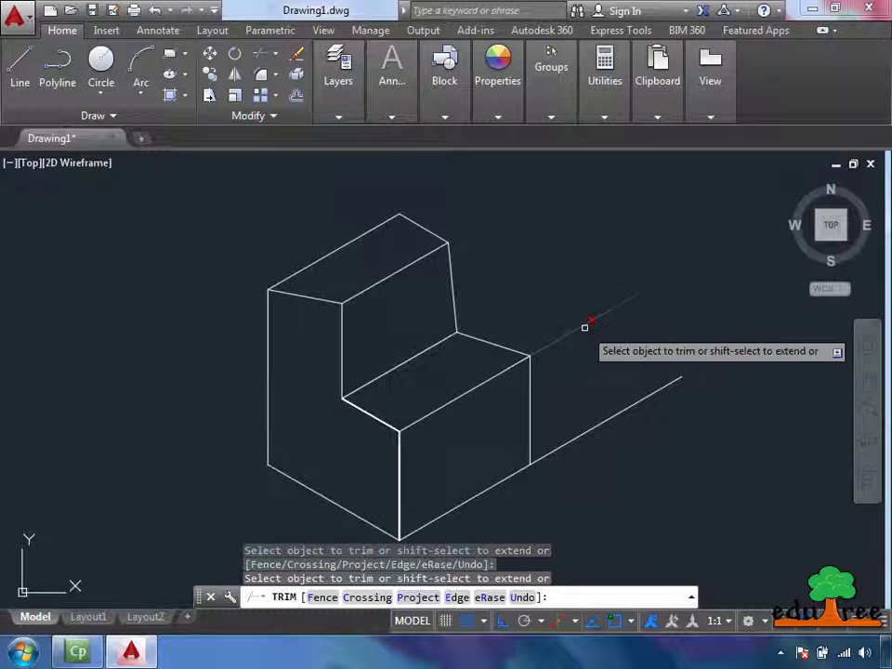
pyautogui.click(583, 325)
pyautogui.doubleClick(617, 417)
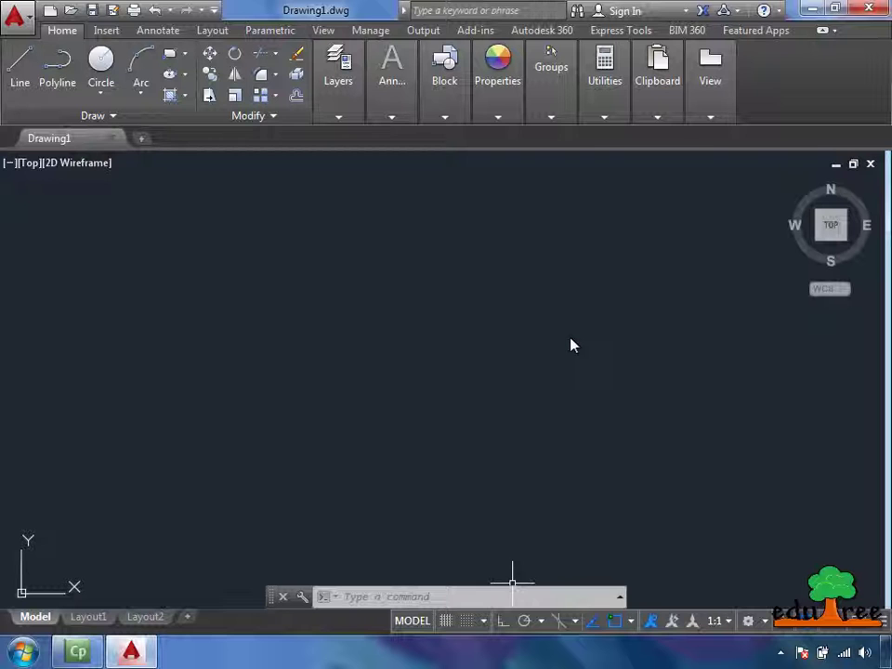
# With Ortho on, draw a horizontal run, a rise, a top run and a 12-unit drop.
pyautogui.click(500, 627)
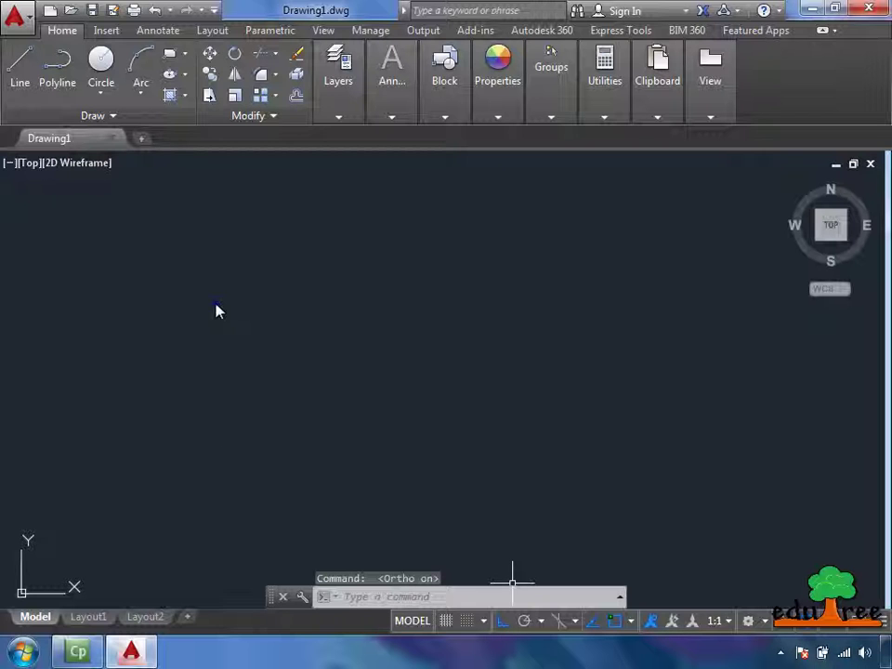
pyautogui.write('l')
pyautogui.press('Return')
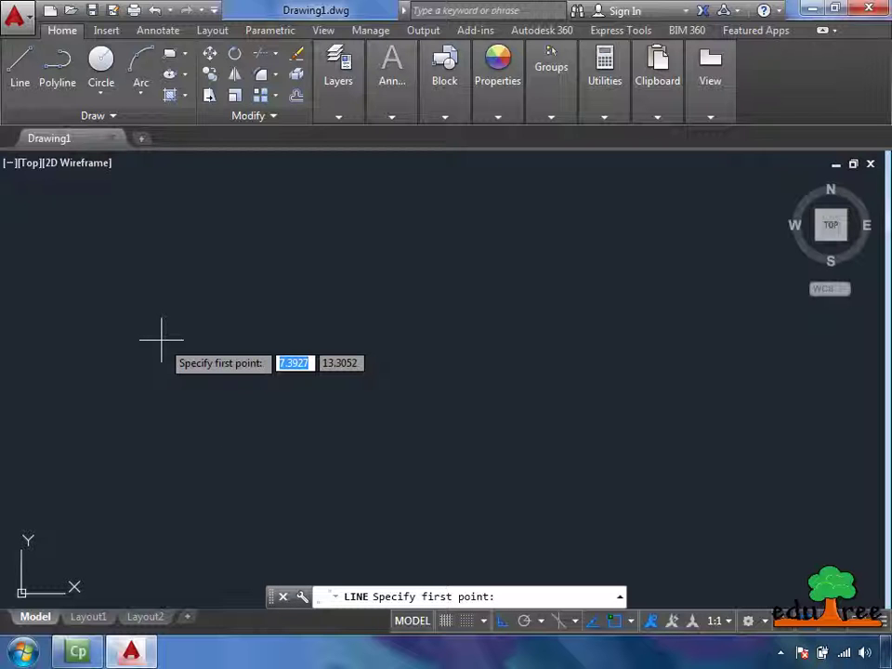
pyautogui.click(161, 340)
pyautogui.click(275, 339)
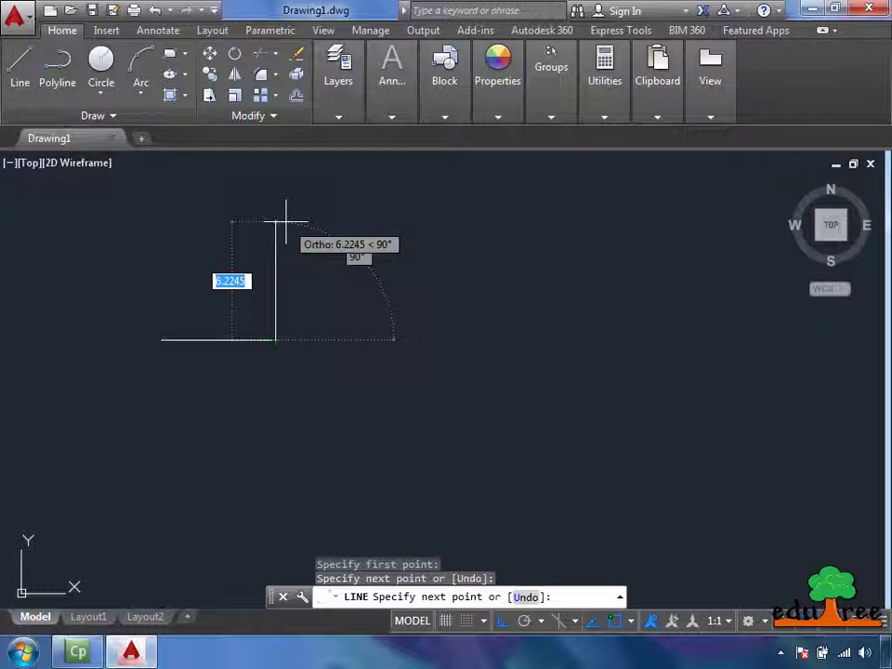
pyautogui.click(286, 221)
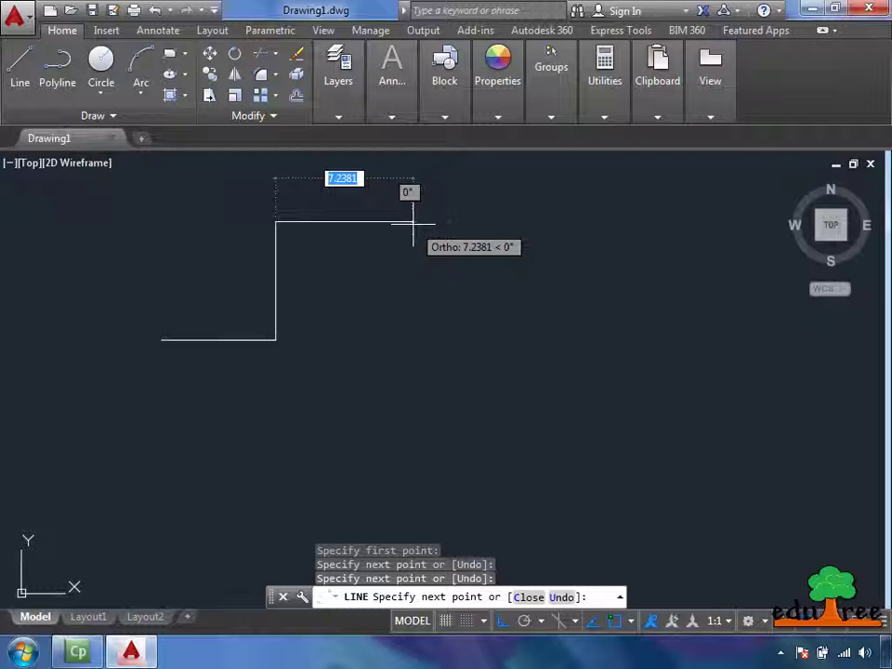
pyautogui.click(412, 222)
pyautogui.write('12')
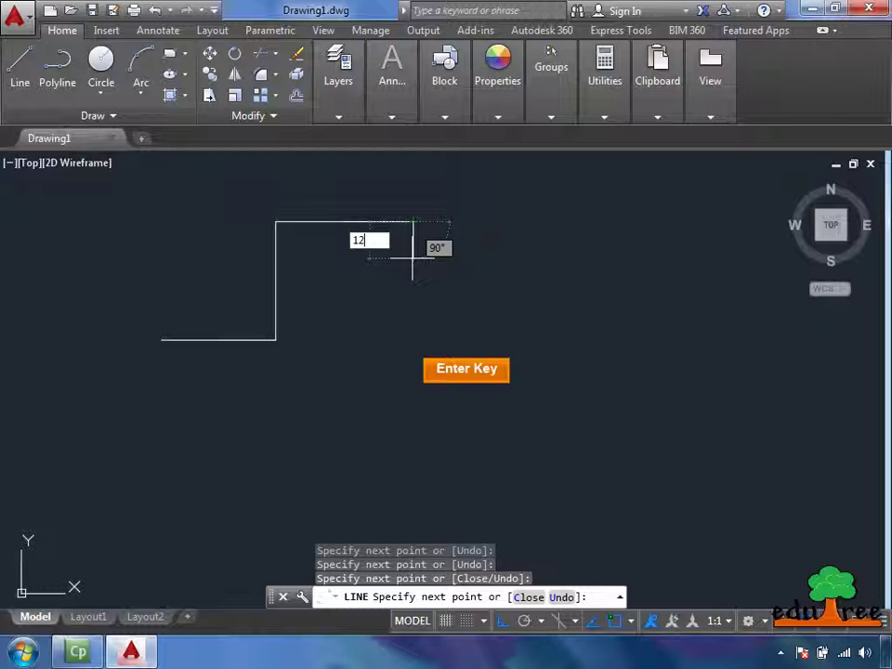
pyautogui.press('Return')
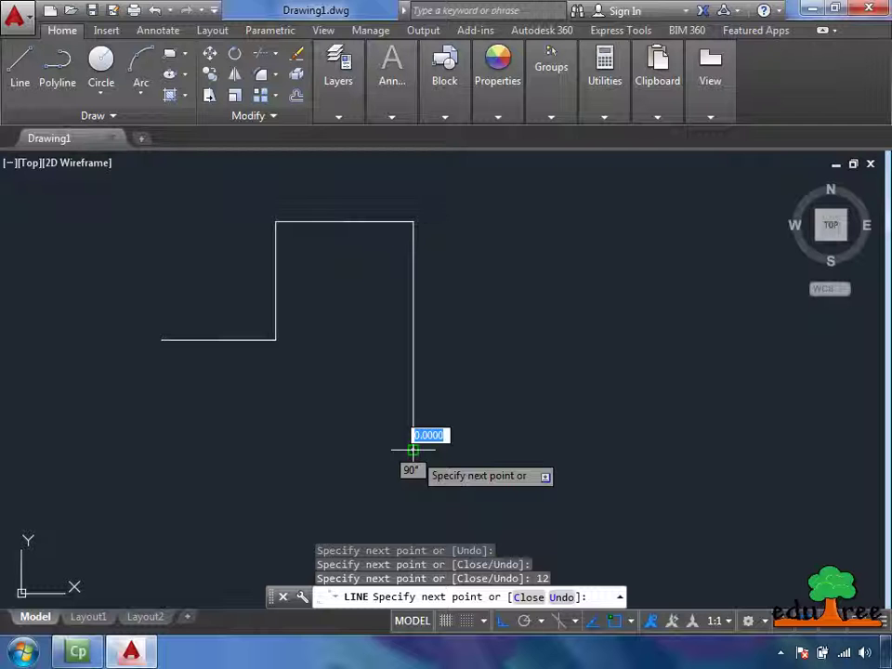
pyautogui.press('Return')
pyautogui.press('Return')
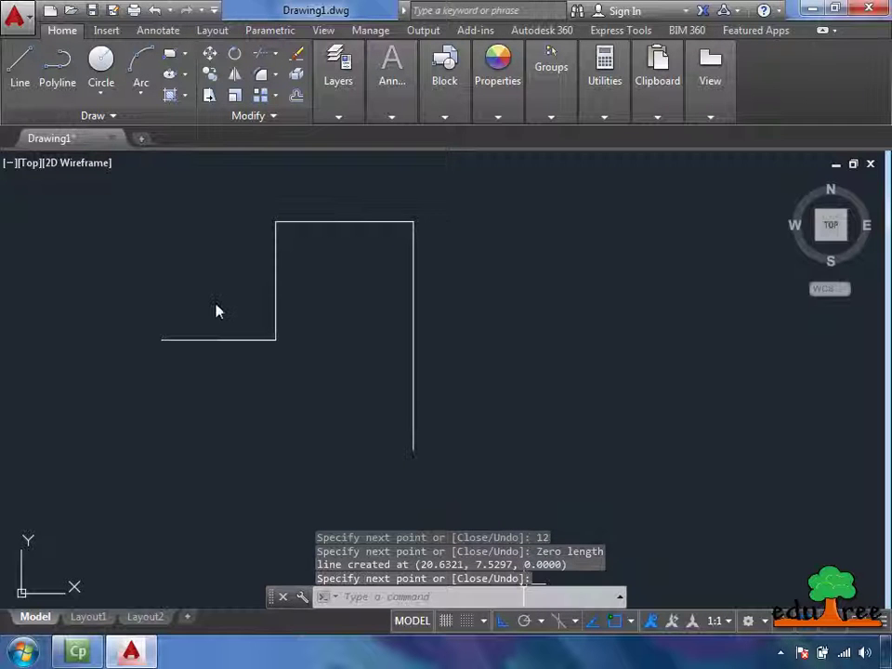
# Turn Ortho off and turn polar tracking on with 90, 180, 270, 360 degree increments.
pyautogui.click(502, 621)
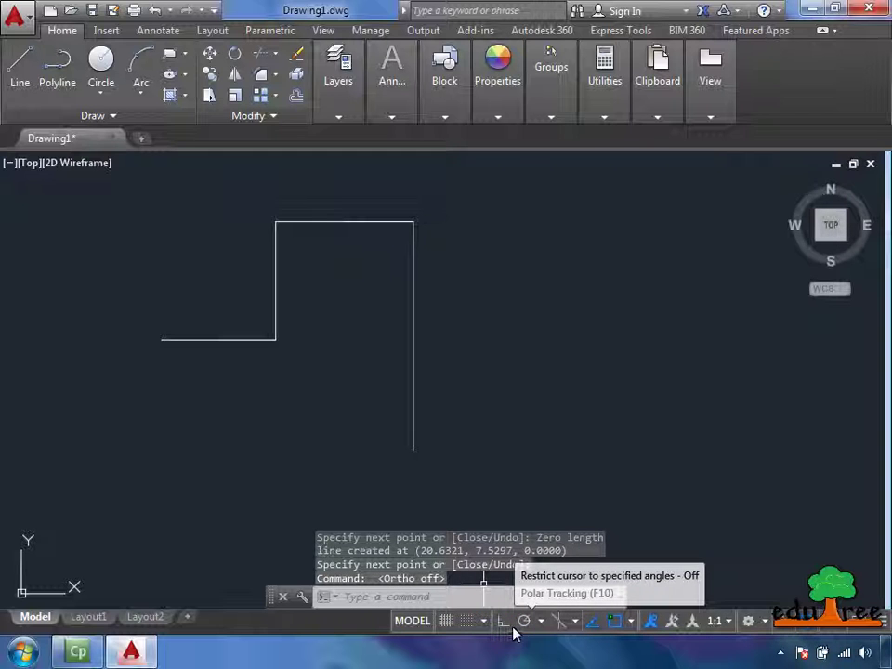
pyautogui.click(525, 622)
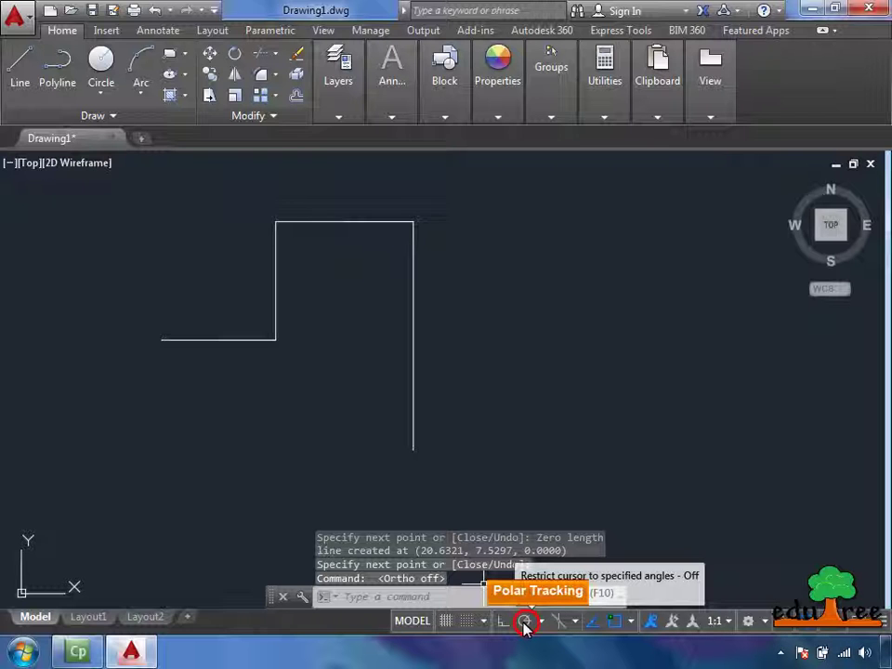
pyautogui.moveTo(401, 433)
pyautogui.mouseDown(button='middle')
pyautogui.moveTo(467, 213)
pyautogui.moveTo(404, 191)
pyautogui.moveTo(609, 585)
pyautogui.mouseUp(button='middle')
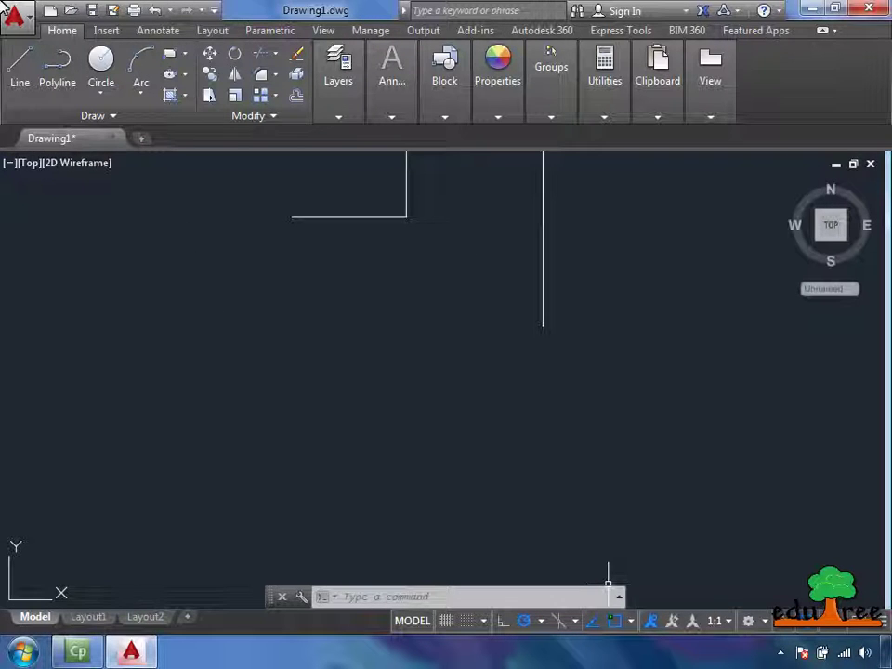
pyautogui.click(541, 622)
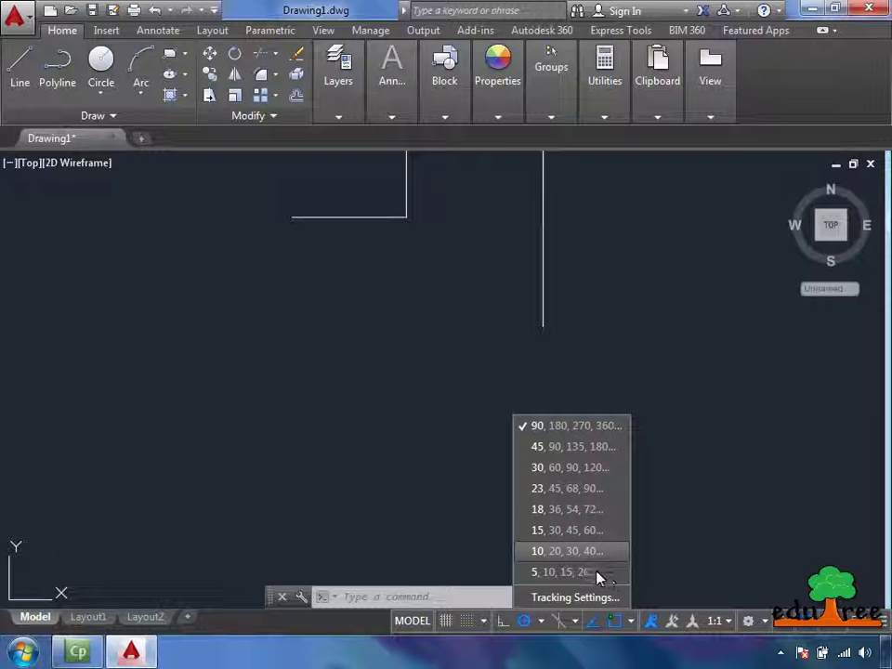
pyautogui.click(565, 427)
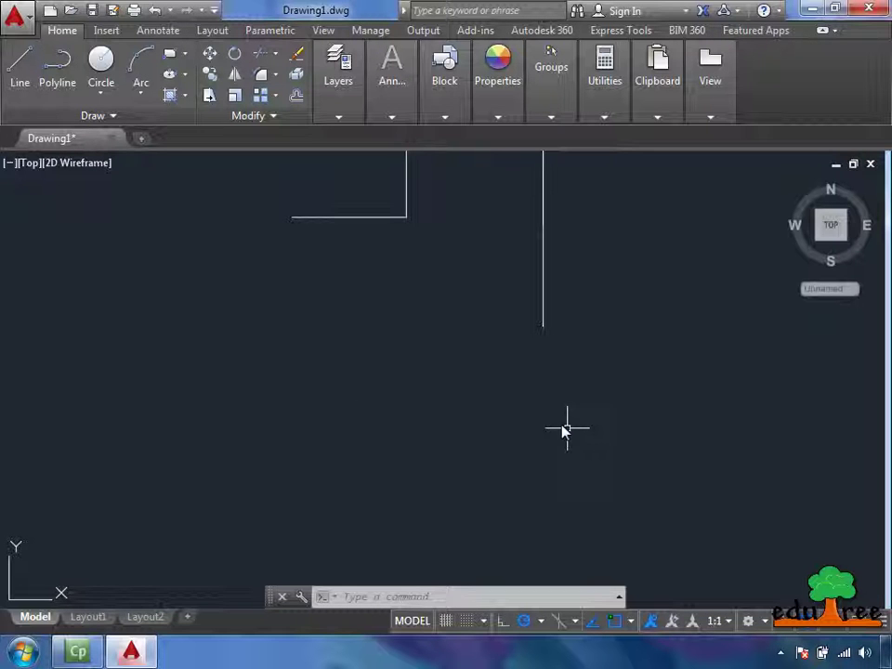
# Draw a zigzag line with a horizontal lead-in, a valley and an angled peak.
pyautogui.click(28, 84)
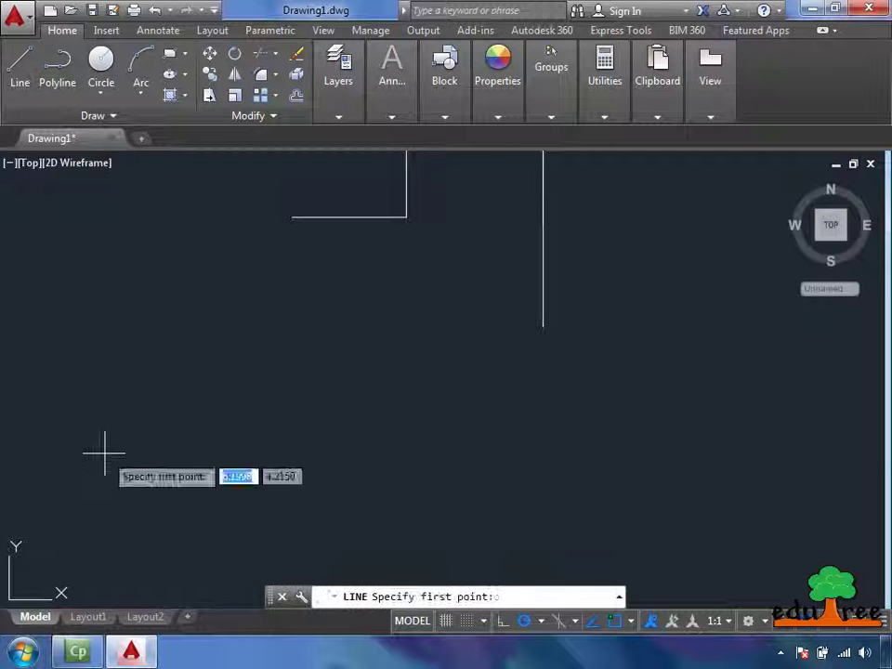
pyautogui.click(104, 454)
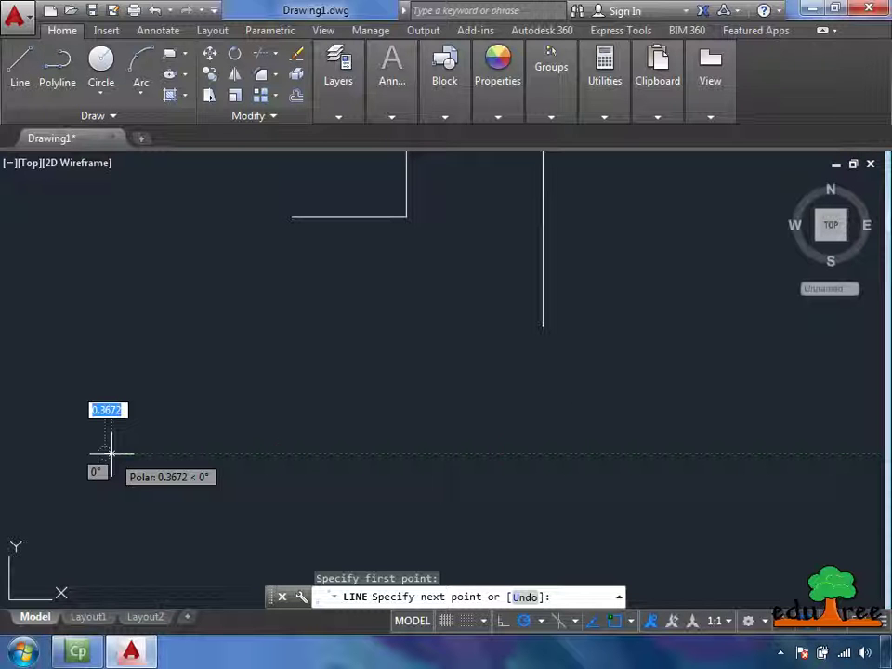
pyautogui.click(221, 453)
pyautogui.click(305, 518)
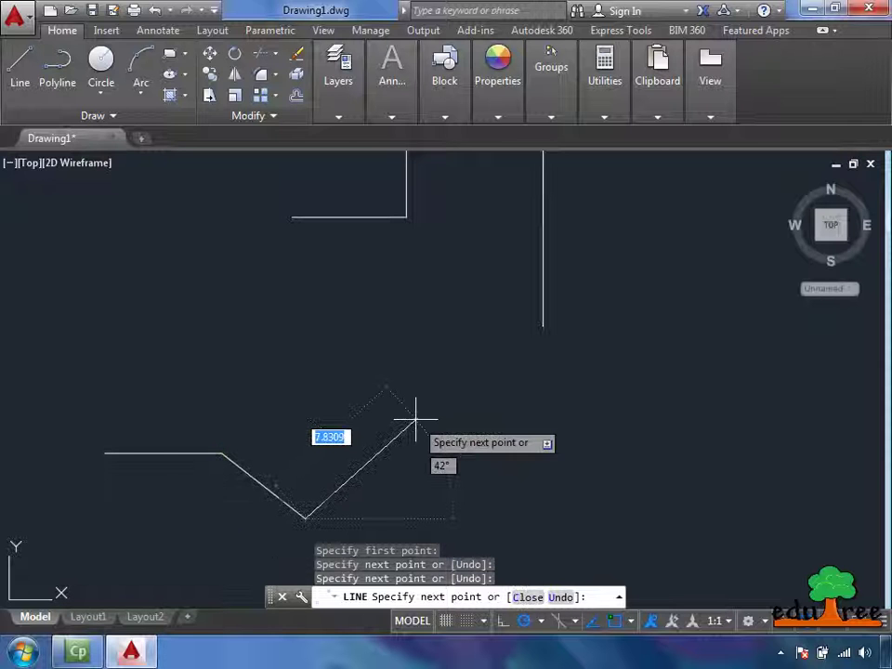
pyautogui.click(415, 420)
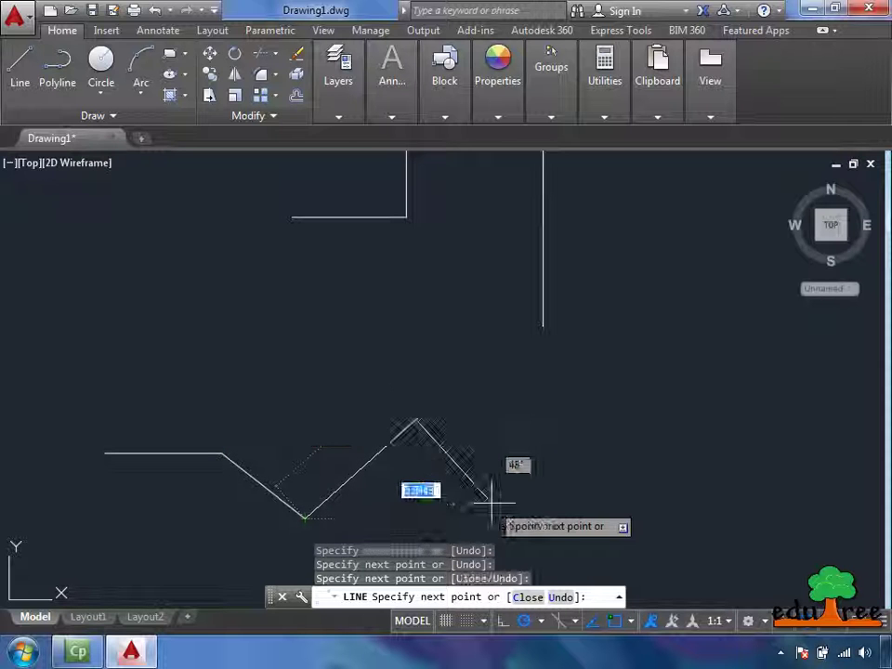
pyautogui.click(490, 503)
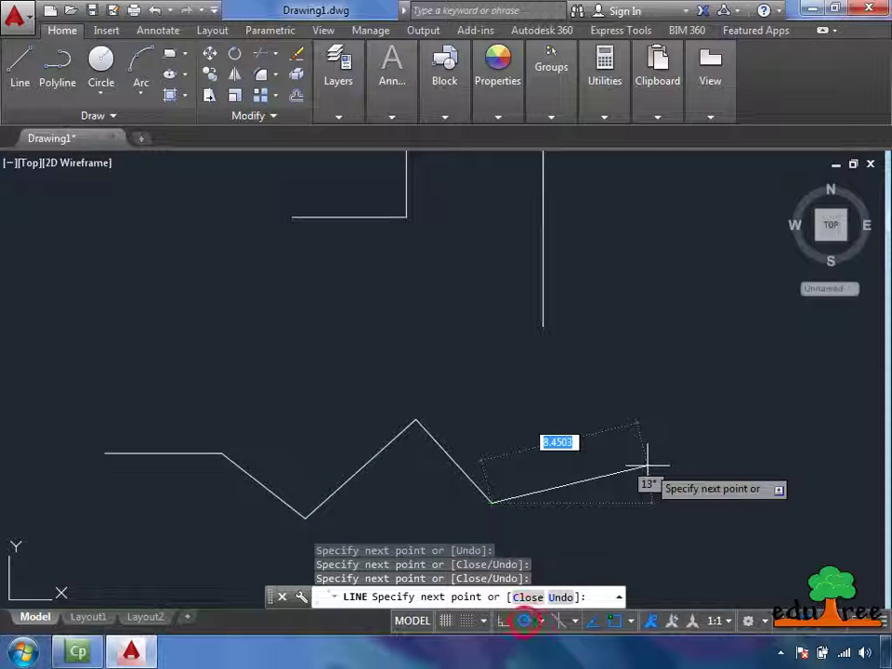
# Finish the zigzag line and switch polar tracking off.
pyautogui.press('F10')
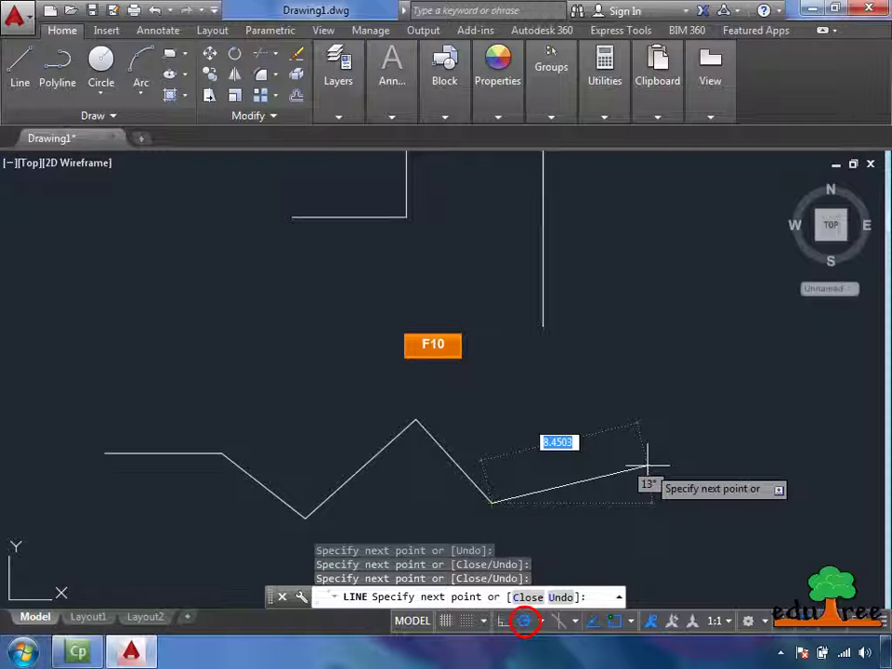
pyautogui.press('Return')
pyautogui.press('Return')
pyautogui.click(524, 621)
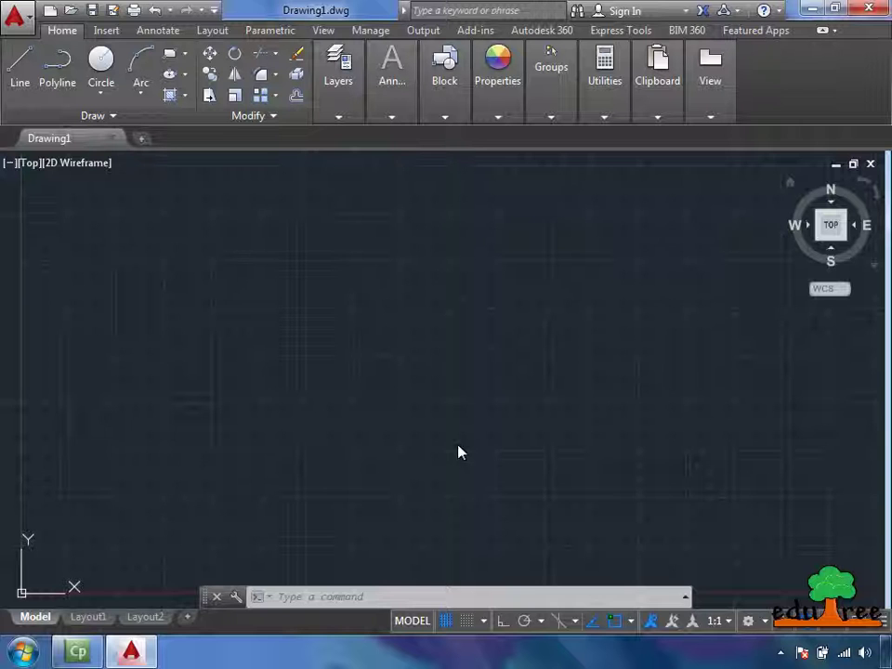
# Open Edutree_Mechanical.dwg from Edutree_Practice_Files > Edutree_Chapter 06.
pyautogui.click(14, 16)
pyautogui.click(54, 147)
pyautogui.doubleClick(418, 176)
pyautogui.doubleClick(440, 240)
pyautogui.doubleClick(434, 182)
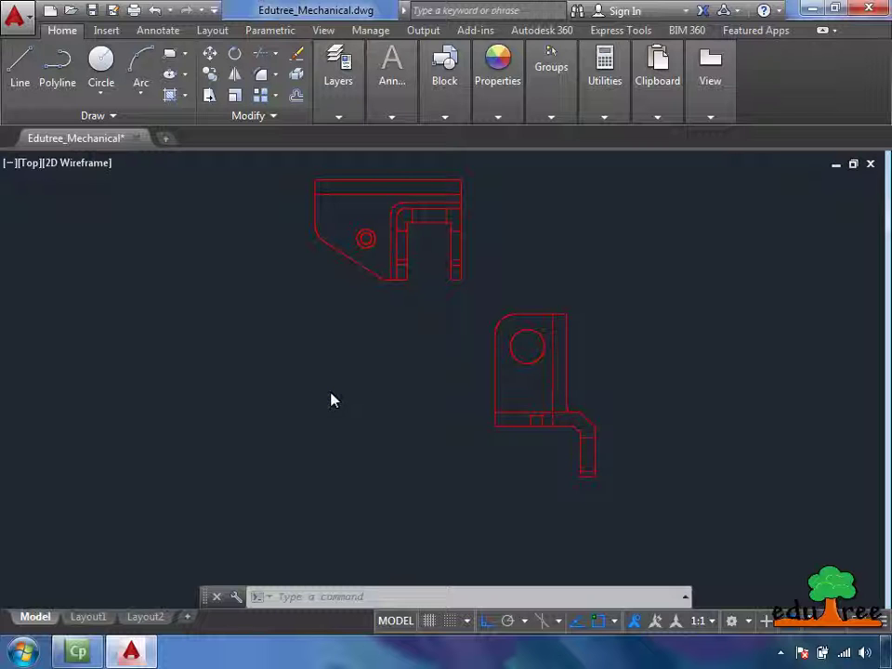
# With Ortho on, draw a vertical line from the top view's upper-left endpoint down below both views.
pyautogui.click(19, 65)
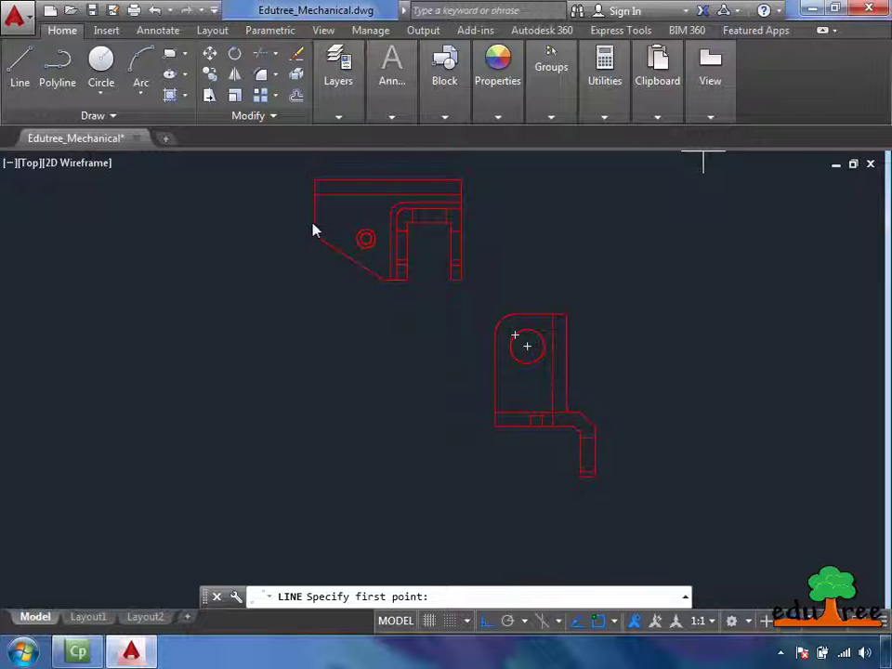
pyautogui.press('F8')
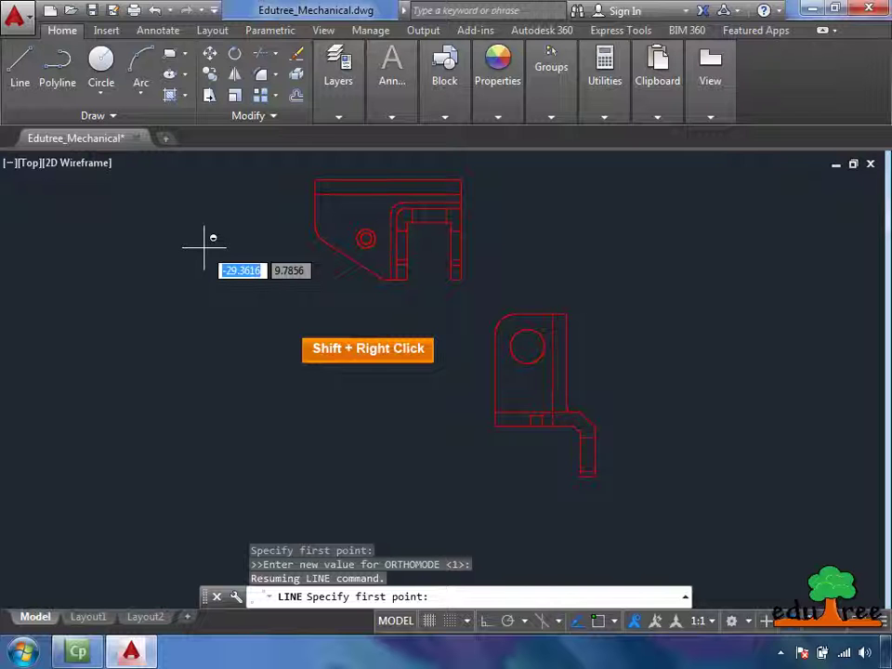
pyautogui.keyDown('shift'); pyautogui.rightClick(204, 248); pyautogui.keyUp('shift')
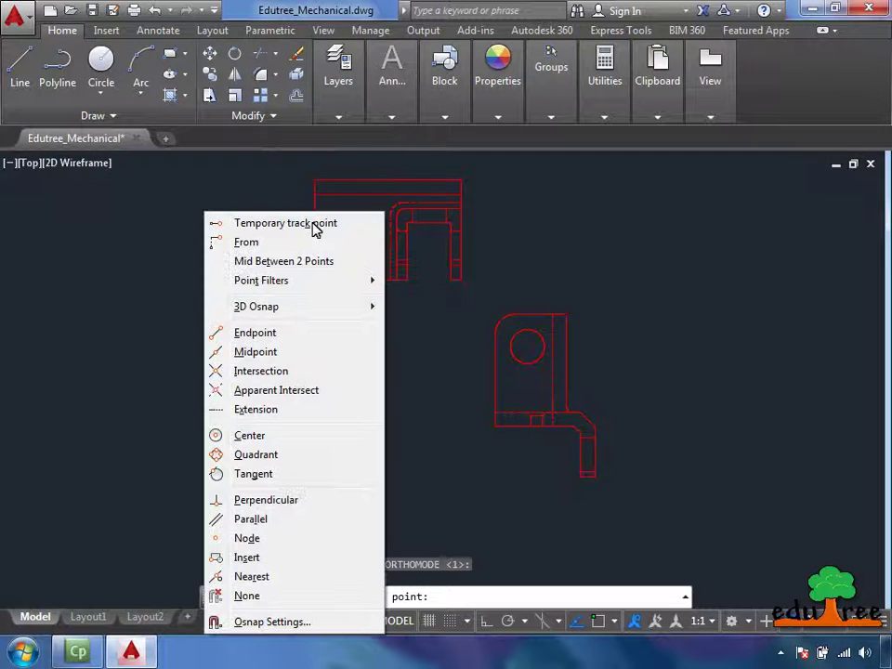
pyautogui.click(247, 334)
pyautogui.click(314, 185)
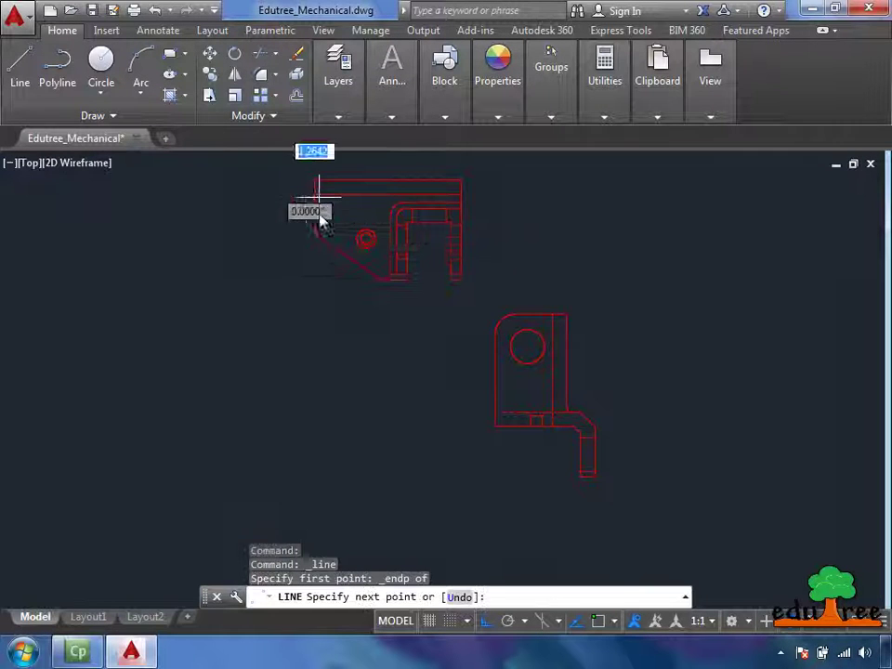
pyautogui.click(314, 548)
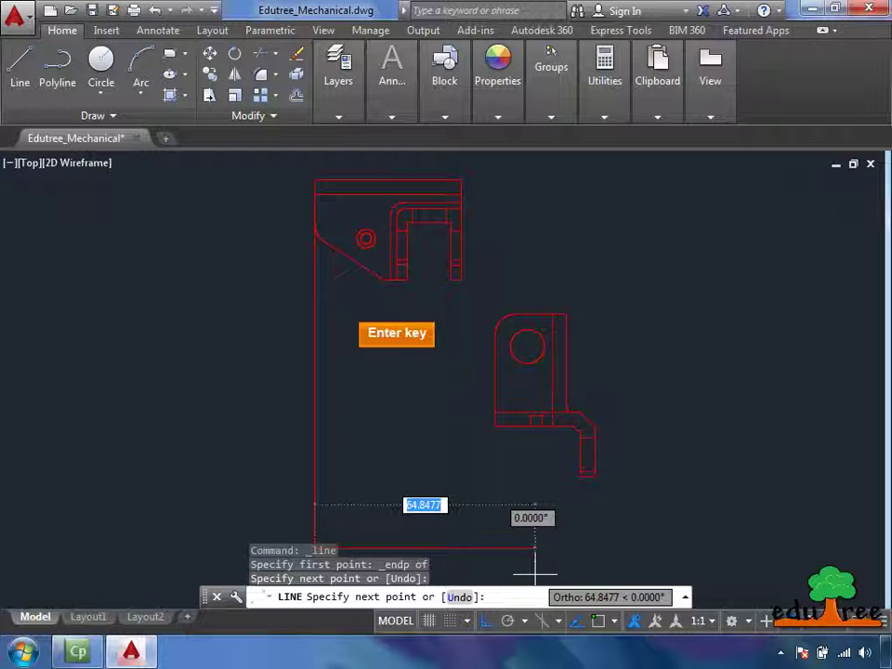
pyautogui.press('Return')
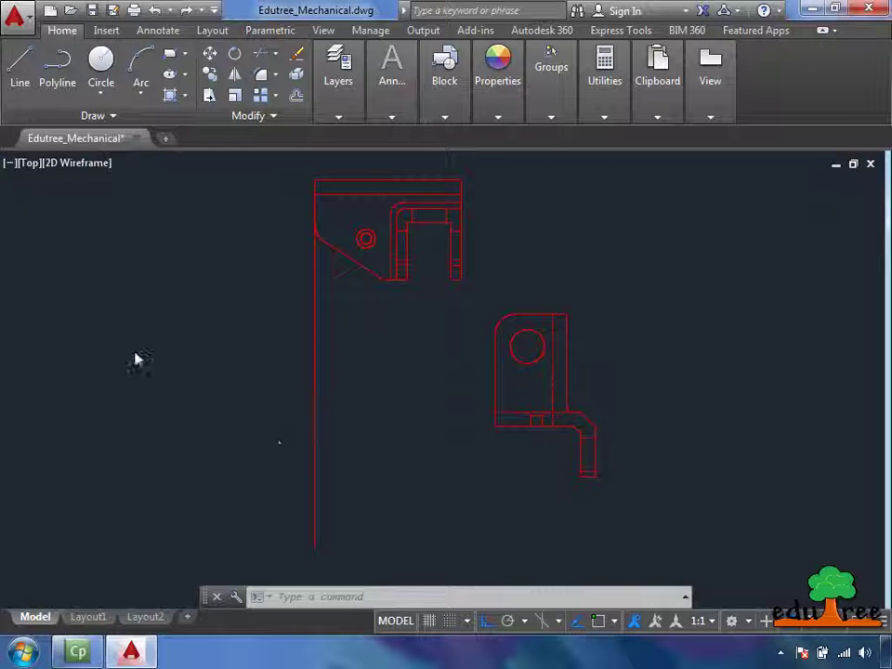
# Draw a horizontal line from the right view's bottom corner leftward past the vertical projection line.
pyautogui.click(19, 72)
pyautogui.press('F8')
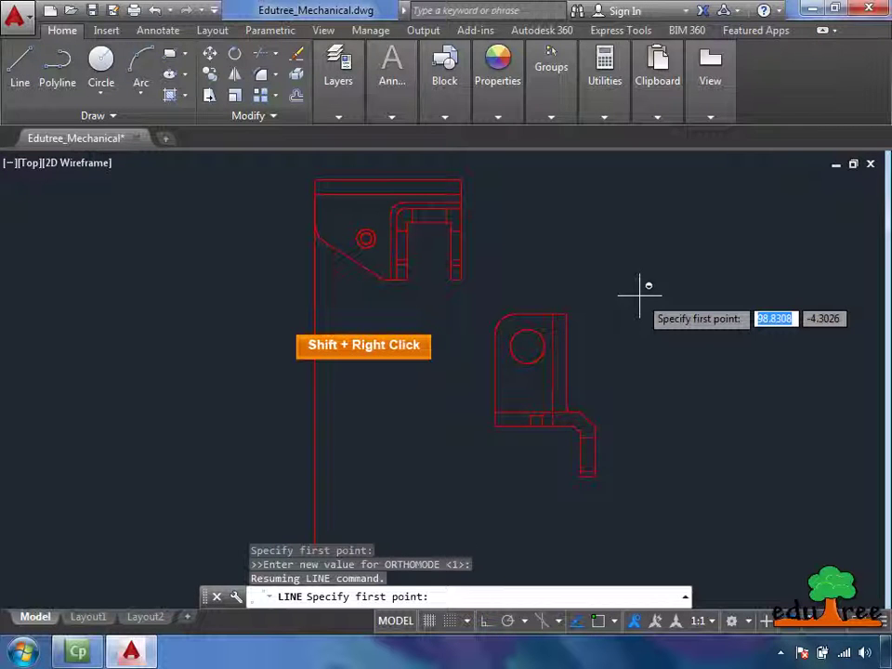
pyautogui.keyDown('shift'); pyautogui.rightClick(640, 298); pyautogui.keyUp('shift')
pyautogui.click(672, 331)
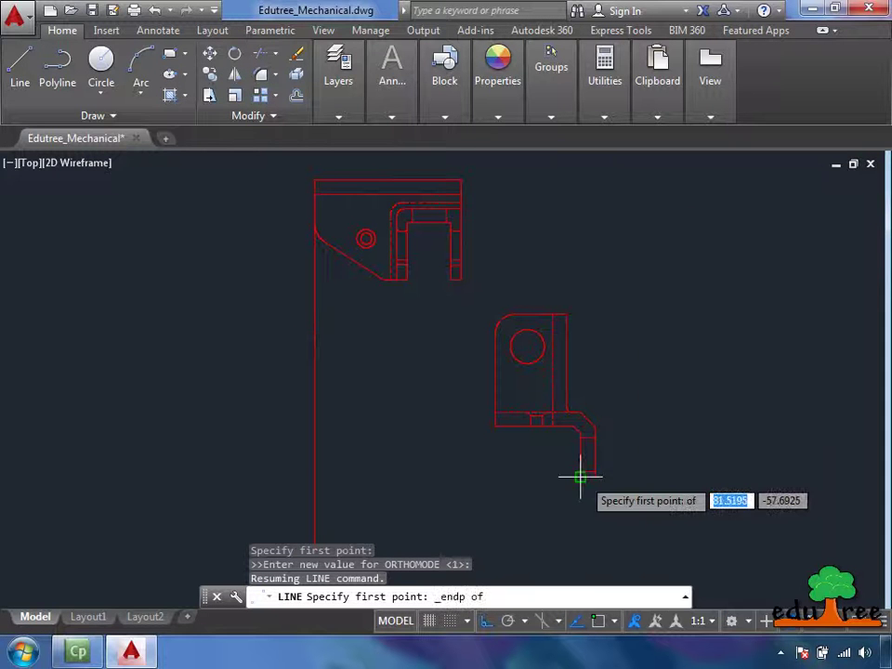
pyautogui.click(580, 475)
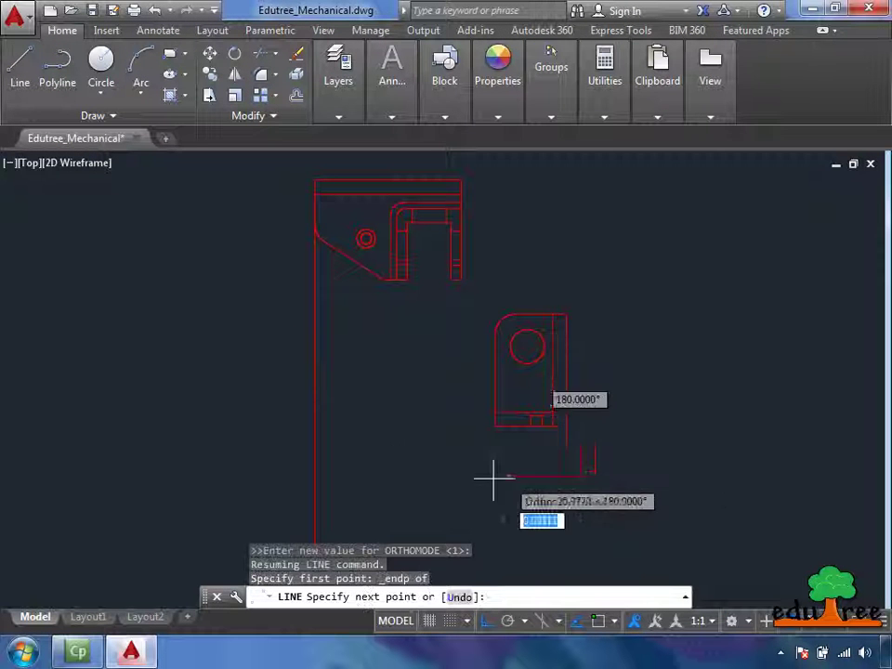
pyautogui.click(258, 478)
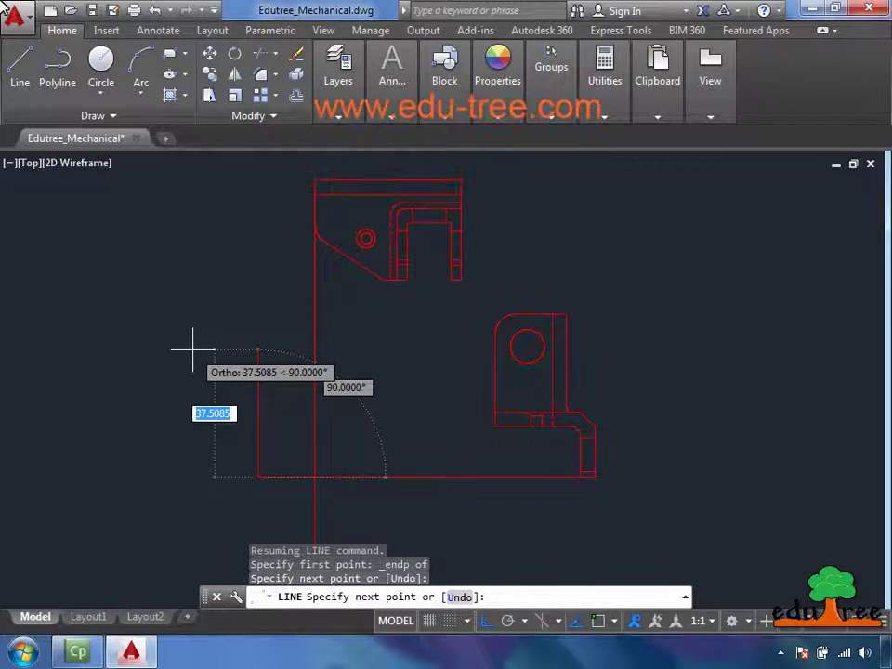
pyautogui.press('Escape')
pyautogui.click(614, 621)
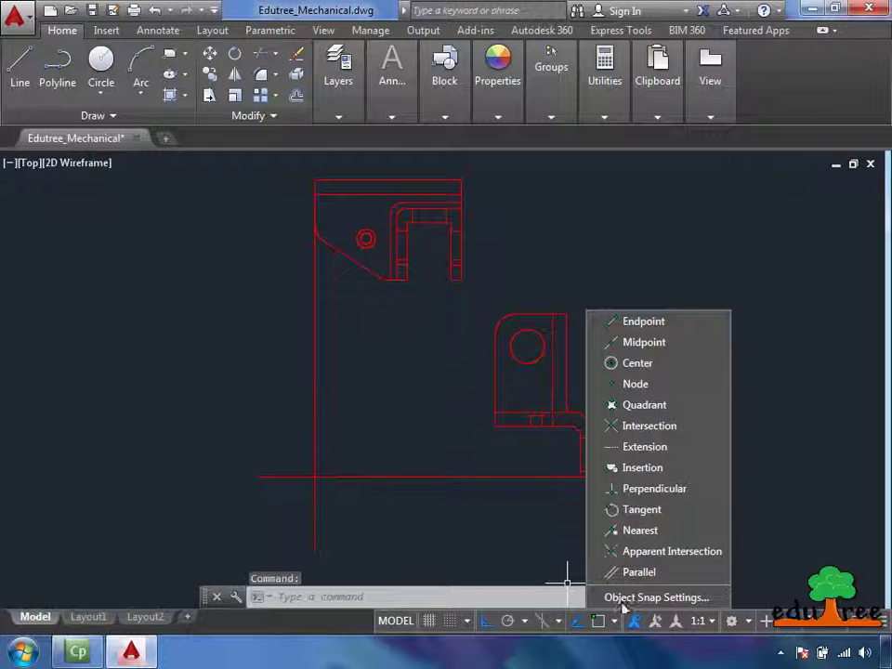
# Draw two vertical projection lines down from top-view corner endpoints.
pyautogui.click(636, 323)
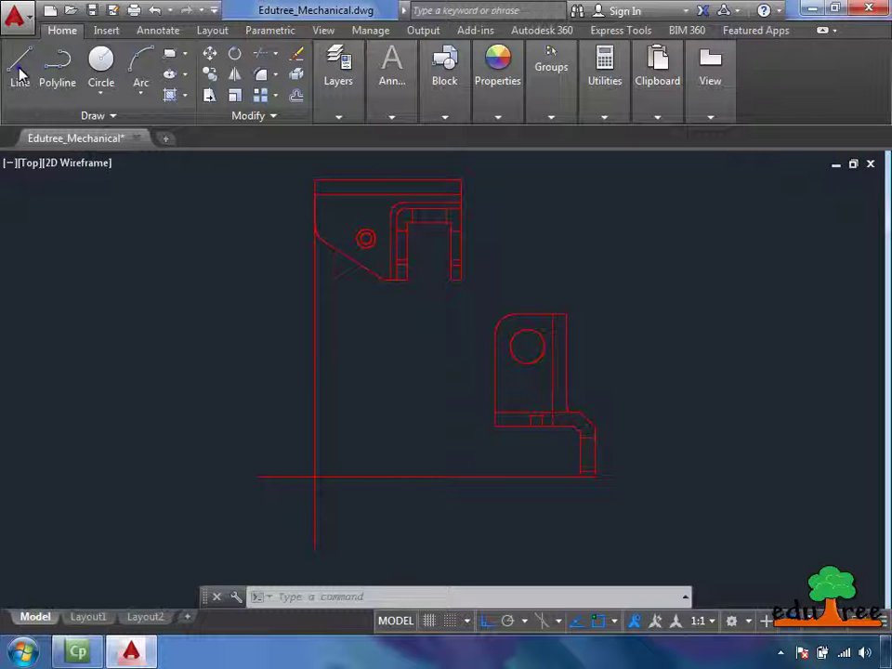
pyautogui.click(21, 72)
pyautogui.click(390, 279)
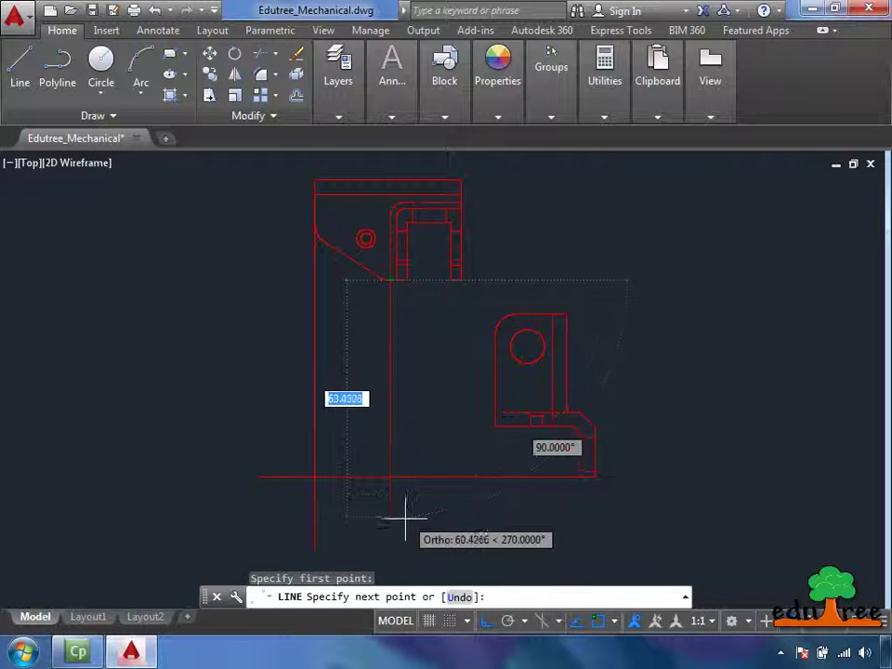
pyautogui.click(425, 477)
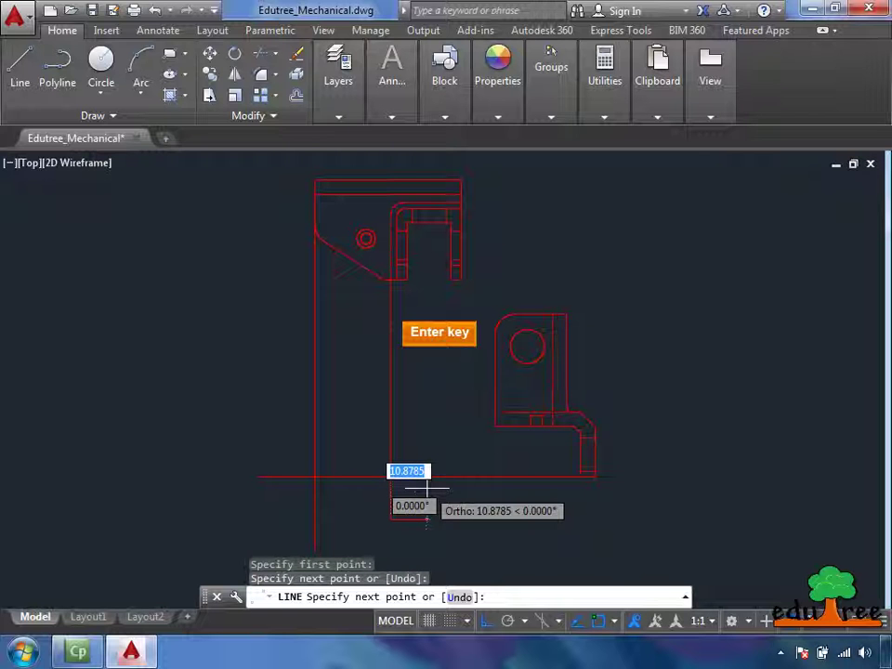
pyautogui.press('Return')
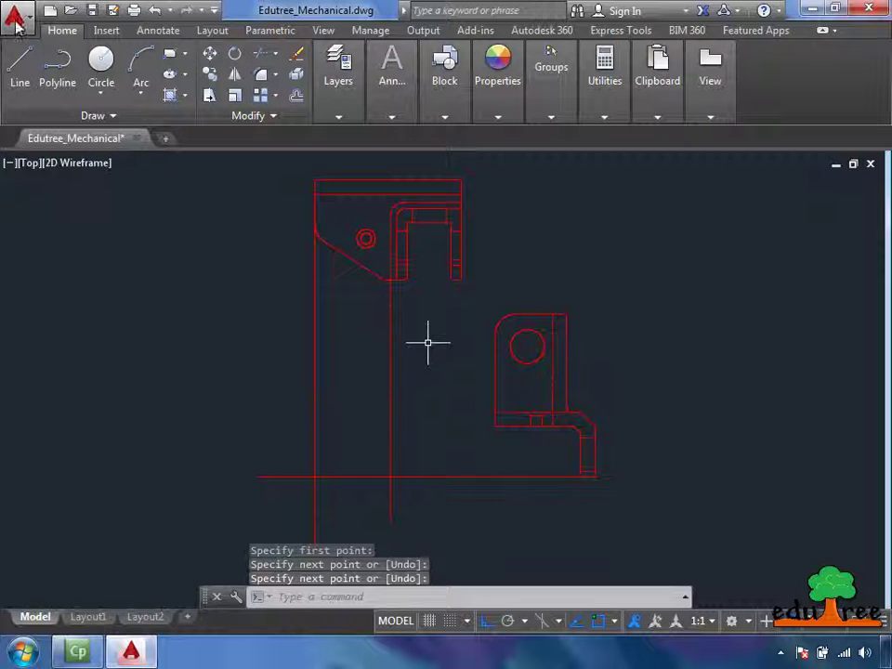
pyautogui.press('Return')
pyautogui.click(407, 278)
pyautogui.click(478, 541)
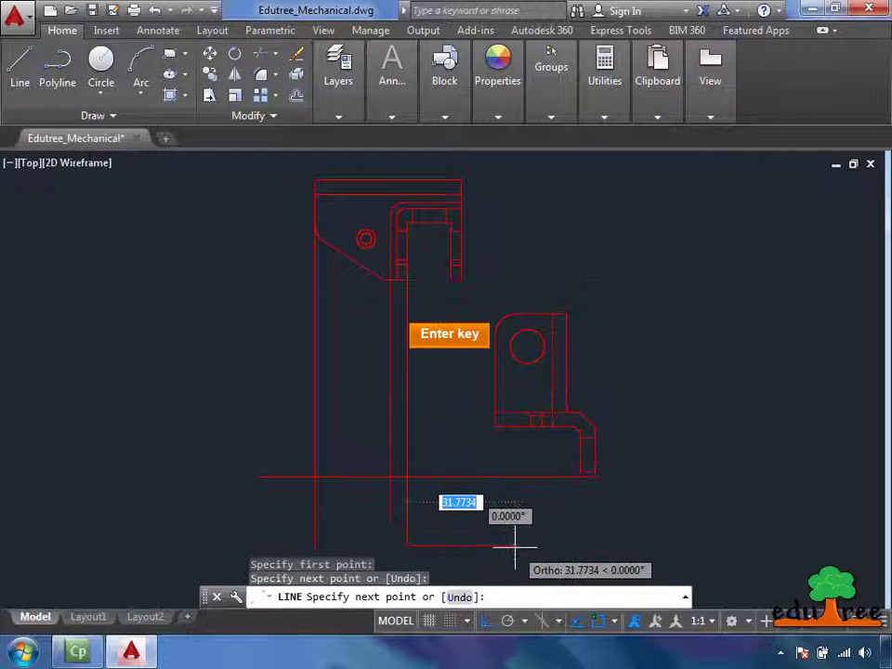
pyautogui.press('Return')
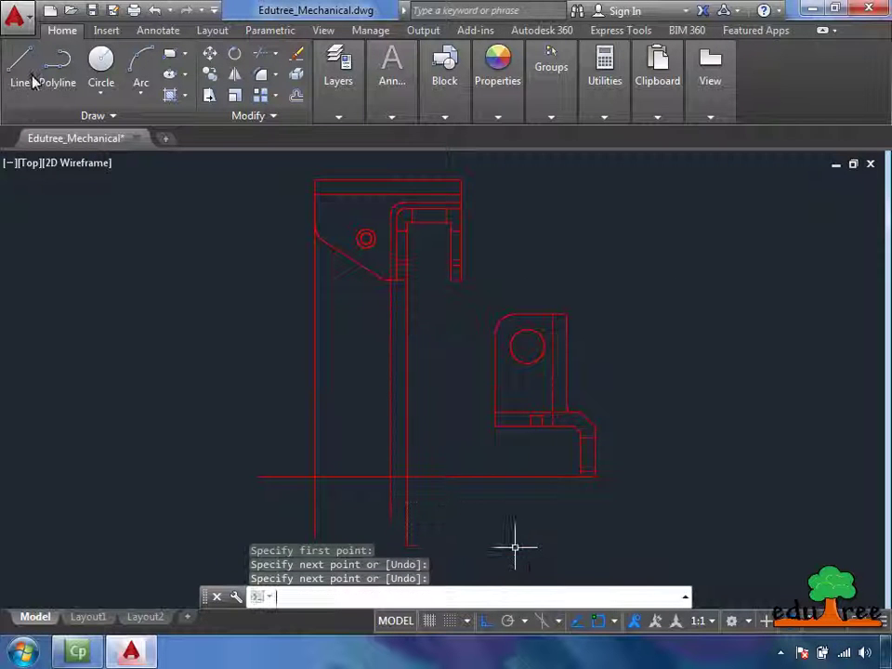
# Draw a 65-unit horizontal projection line left from the right view's corner.
pyautogui.click(28, 72)
pyautogui.click(474, 427)
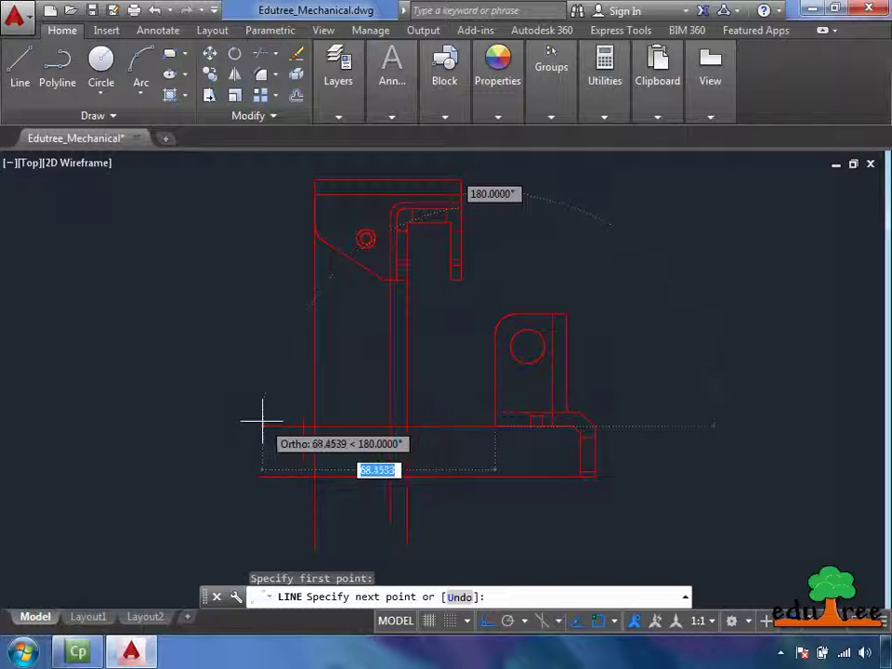
pyautogui.write('65')
pyautogui.press('Return')
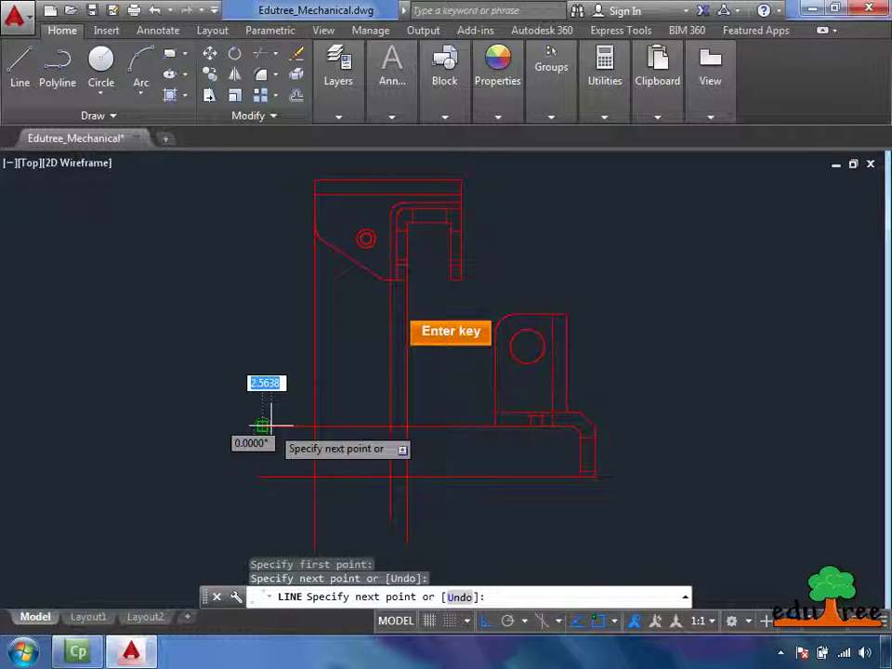
pyautogui.press('Return')
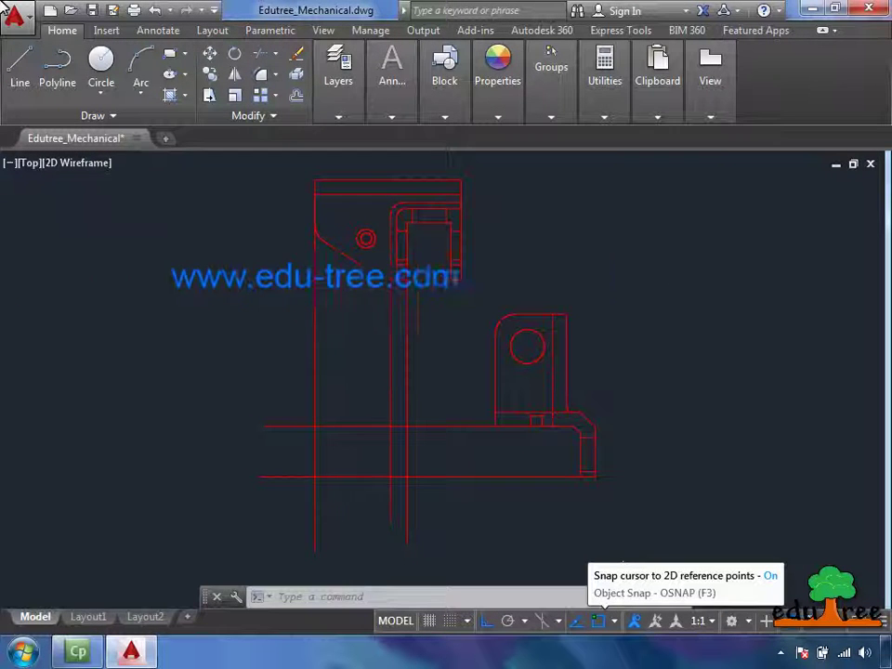
# Add Midpoint, Center, Quadrant and Intersection to the running object snaps alongside Endpoint.
pyautogui.click(614, 620)
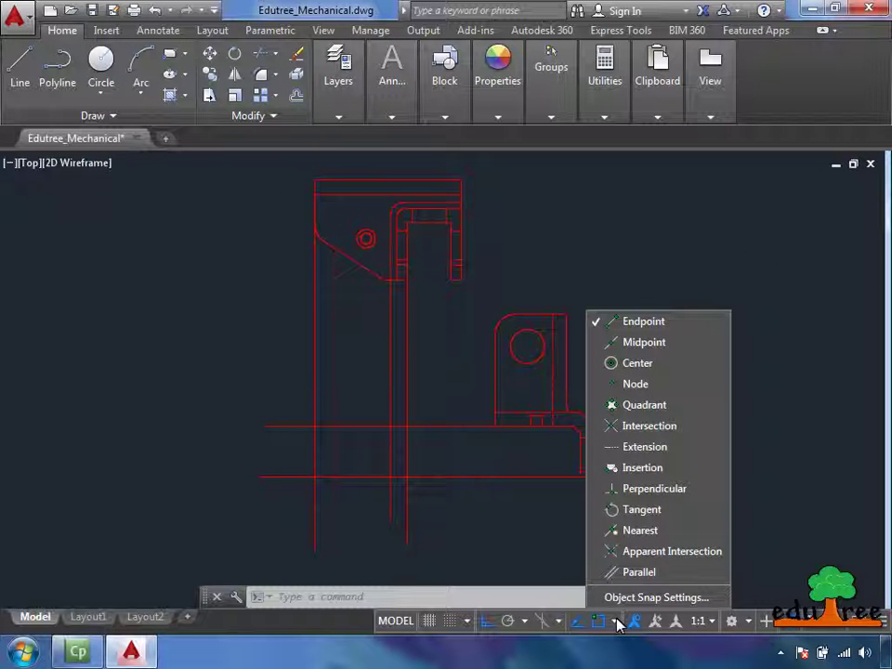
pyautogui.click(637, 344)
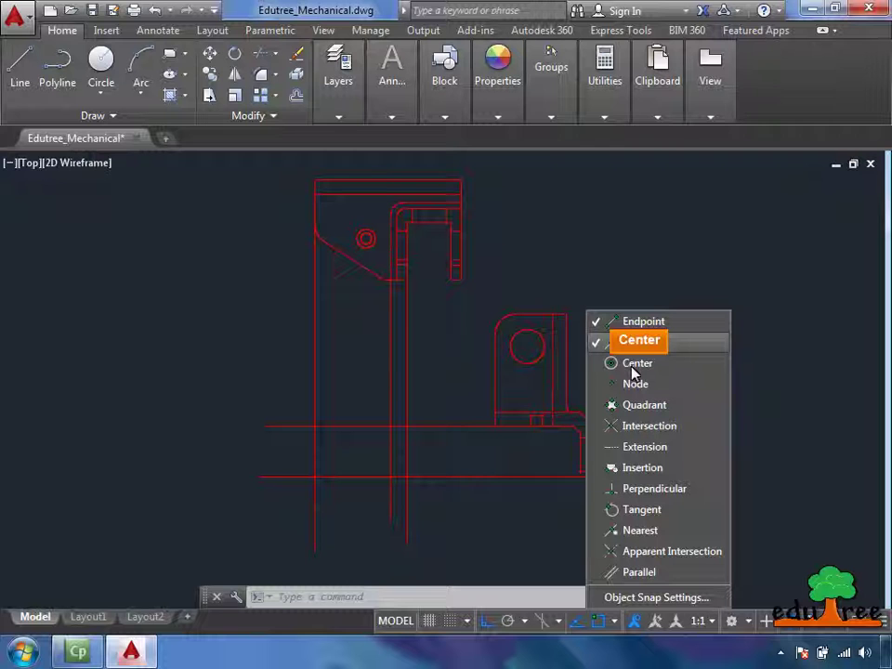
pyautogui.click(635, 365)
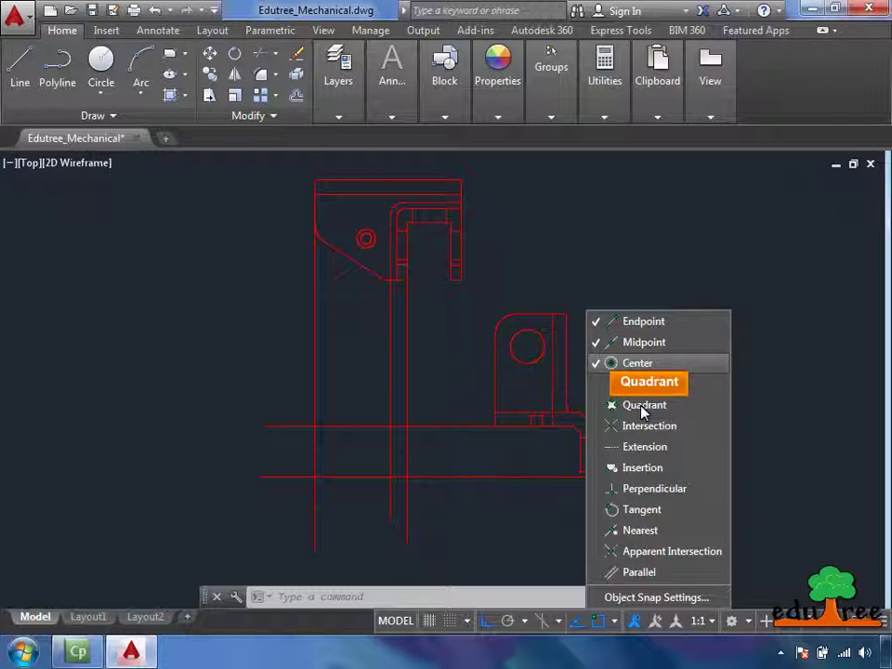
pyautogui.click(642, 407)
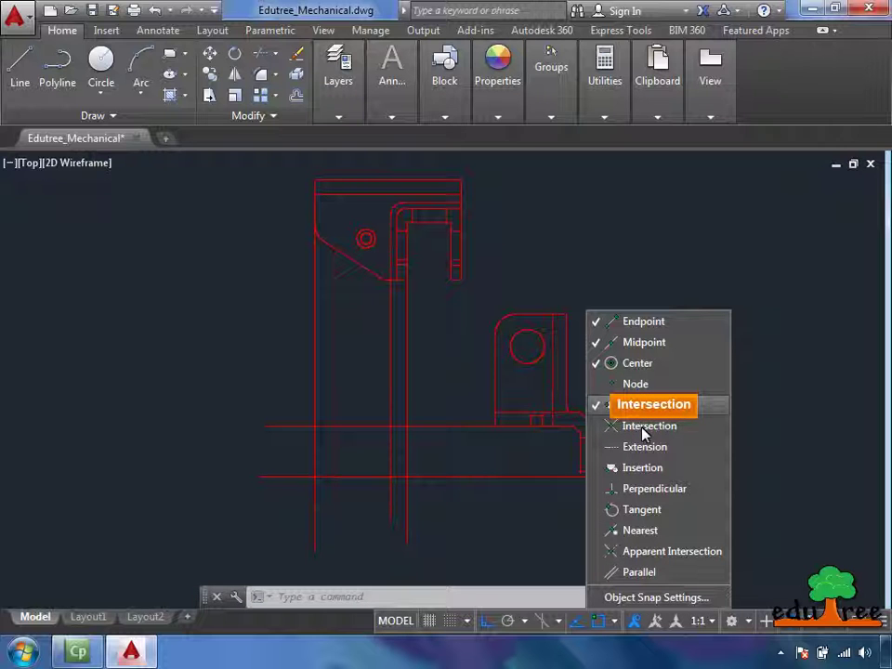
pyautogui.click(644, 427)
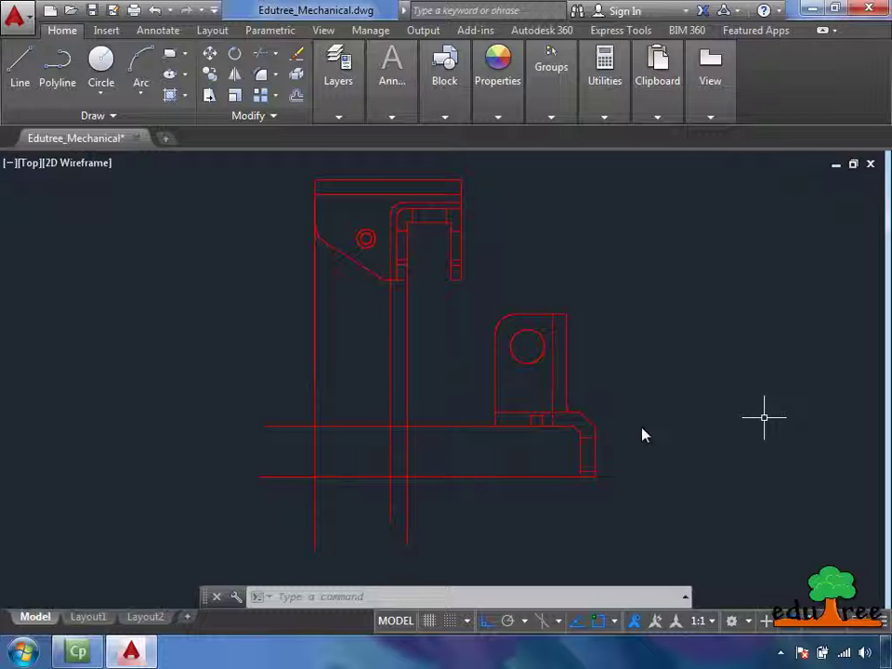
# Draw a horizontal projection line left from the right view's edge.
pyautogui.click(19, 61)
pyautogui.click(487, 382)
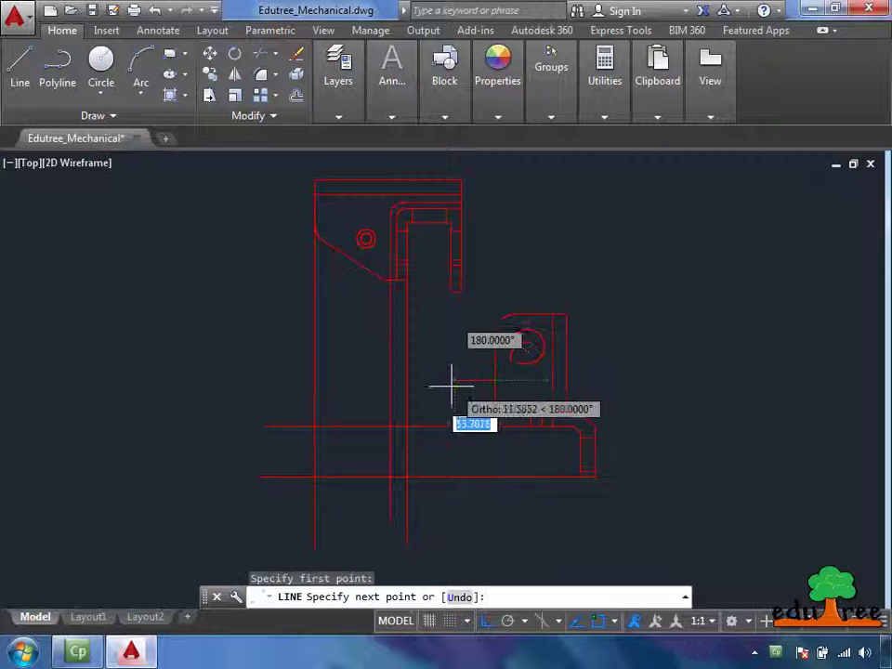
pyautogui.press('Return')
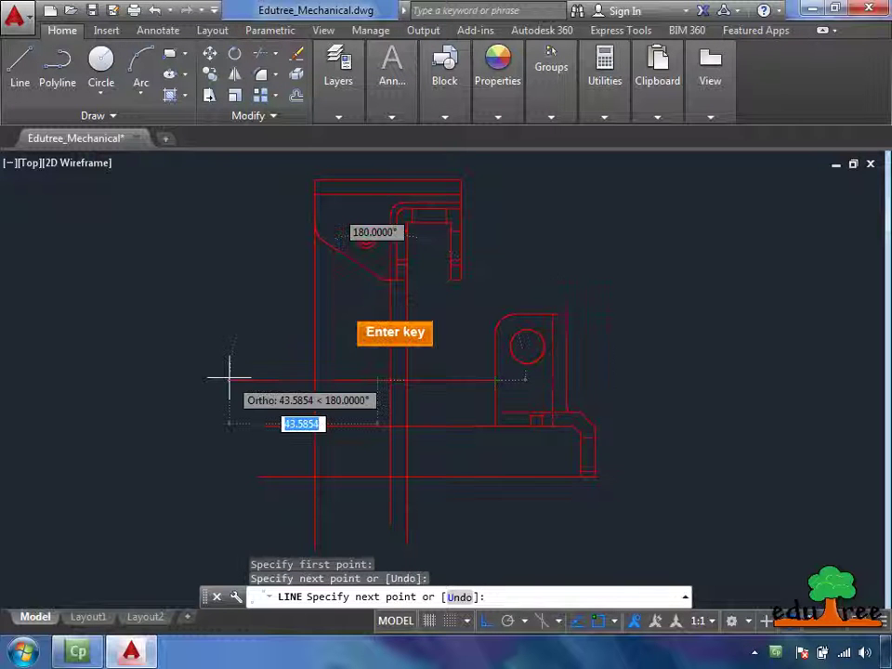
pyautogui.press('Return')
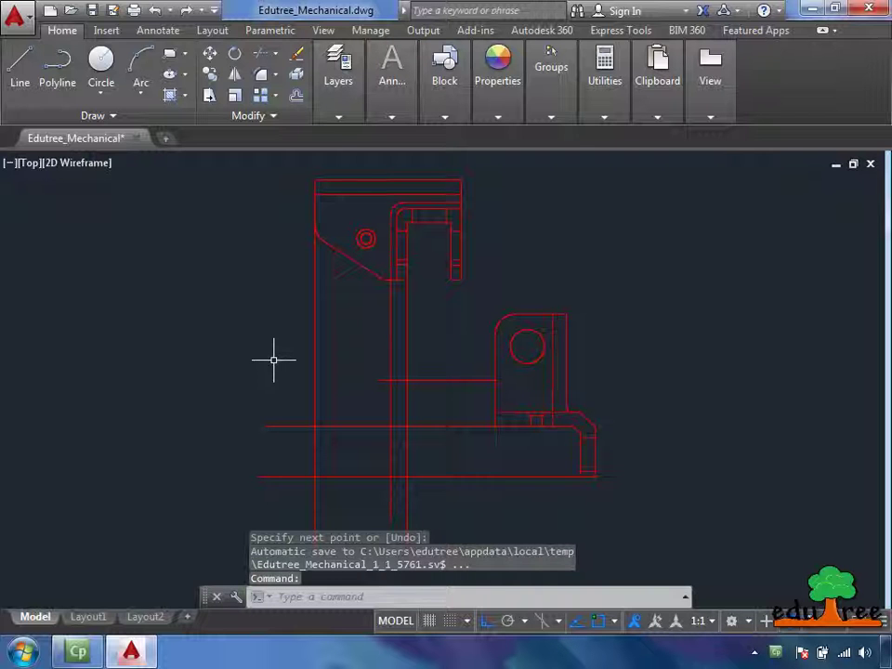
# Draw a polyline straight down from the circle's centre using PL.
pyautogui.write('pl')
pyautogui.press('Return')
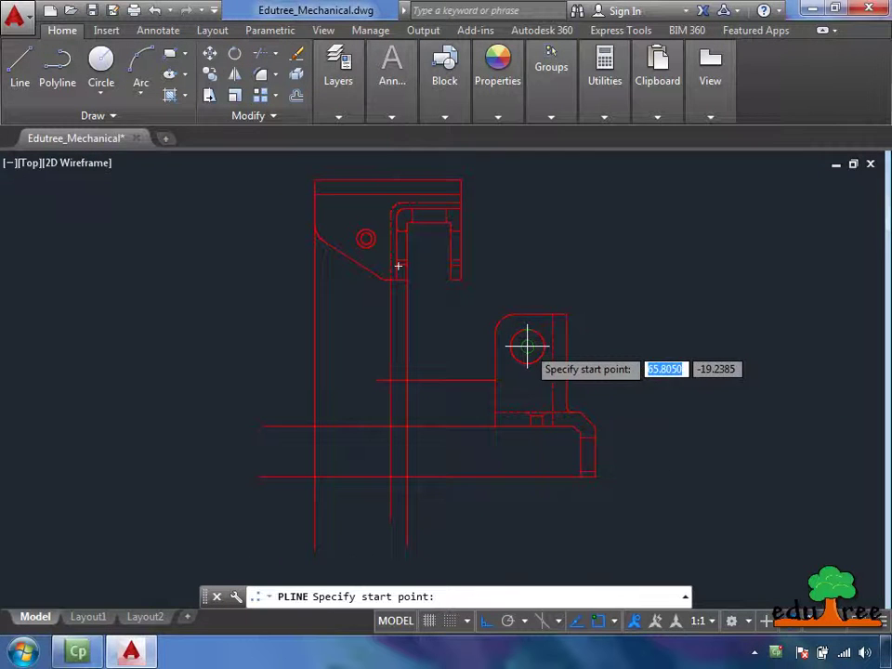
pyautogui.click(526, 346)
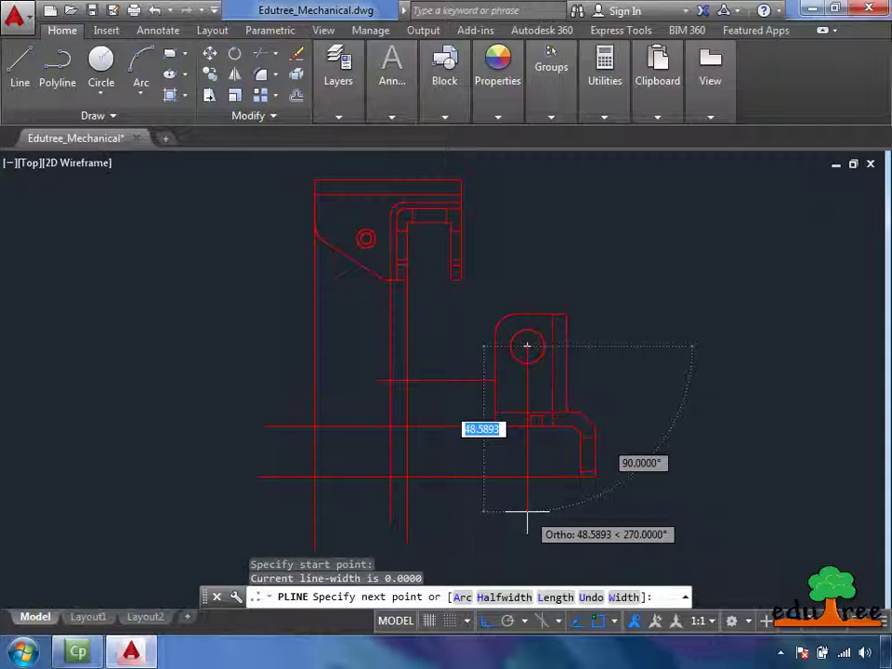
pyautogui.press('Return')
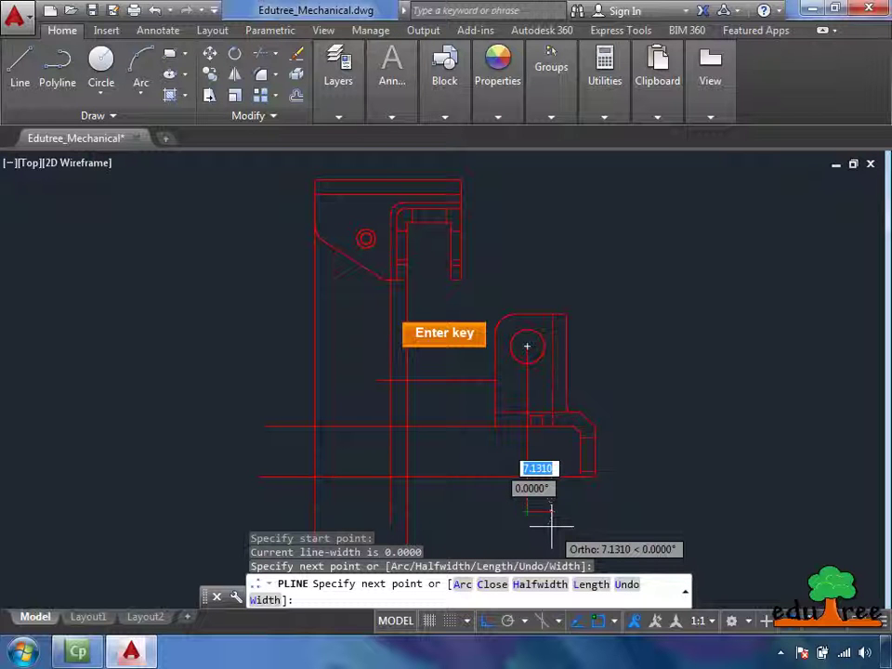
pyautogui.press('Return')
# Draw a horizontal line left from the circle's left quadrant, about 37.9 units.
pyautogui.write('l')
pyautogui.press('Return')
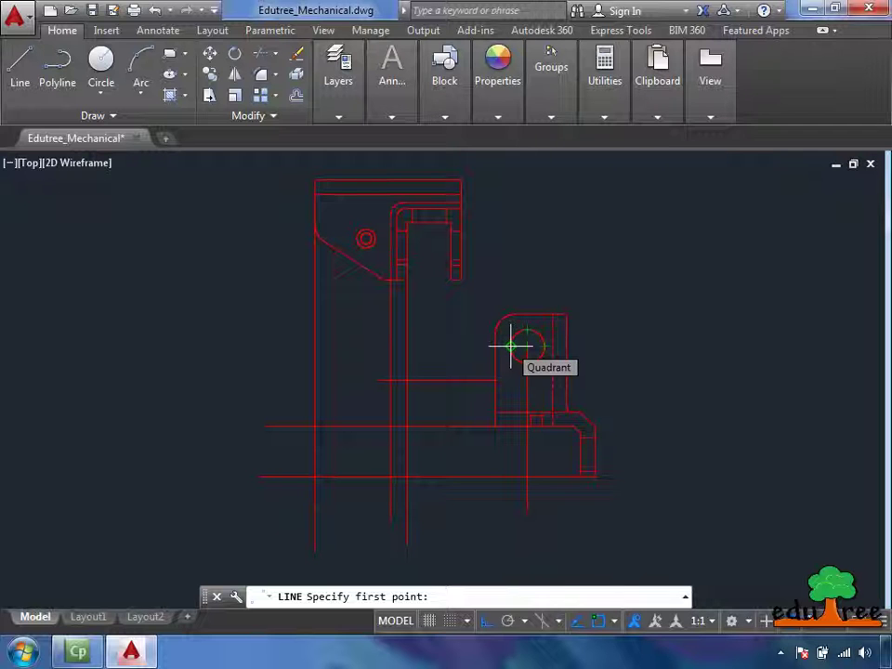
pyautogui.click(511, 346)
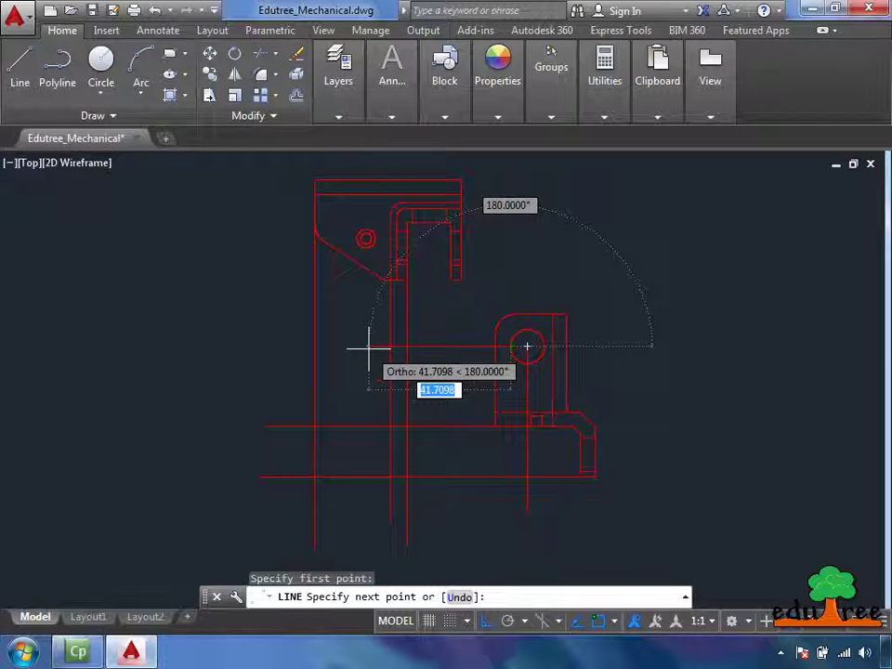
pyautogui.press('Return')
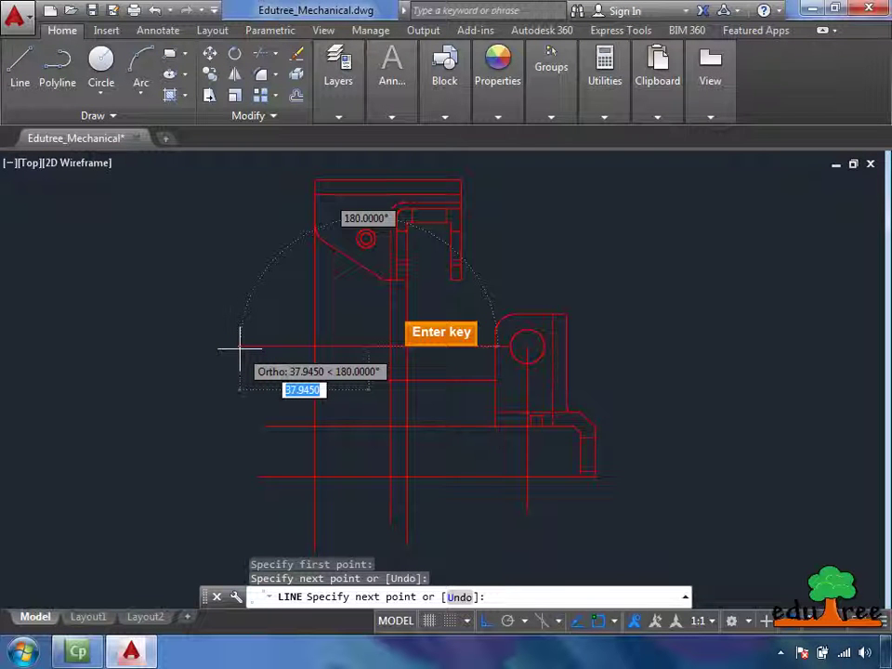
pyautogui.press('Return')
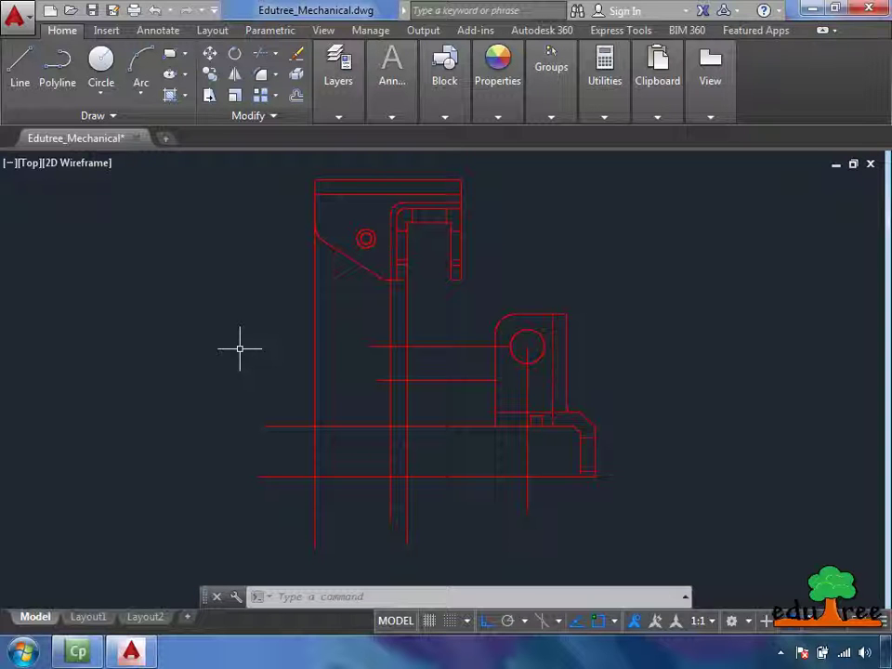
# Draw a diagonal miter line from the projection-line intersection down-left to the lower-left corner.
pyautogui.press('Return')
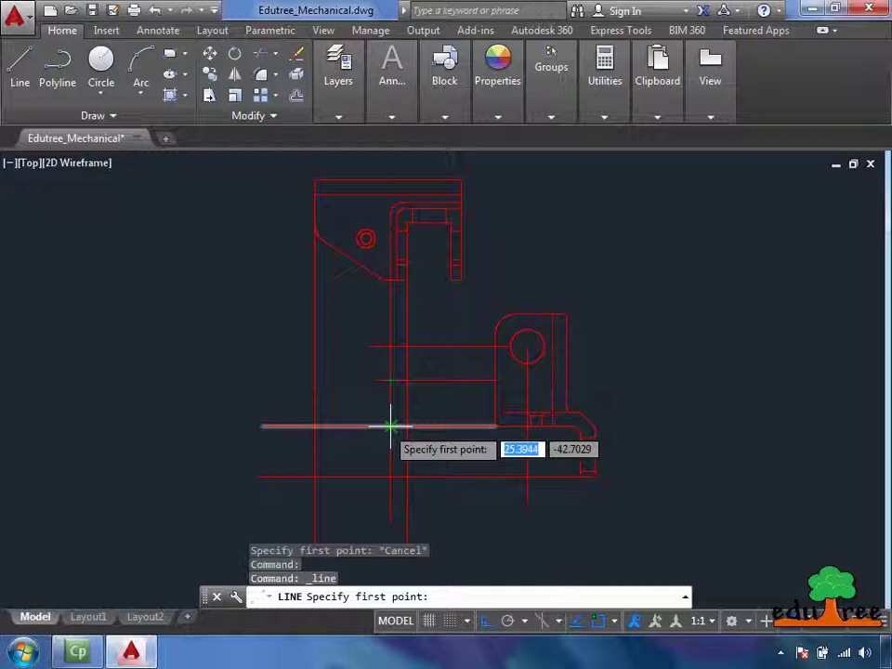
pyautogui.click(390, 426)
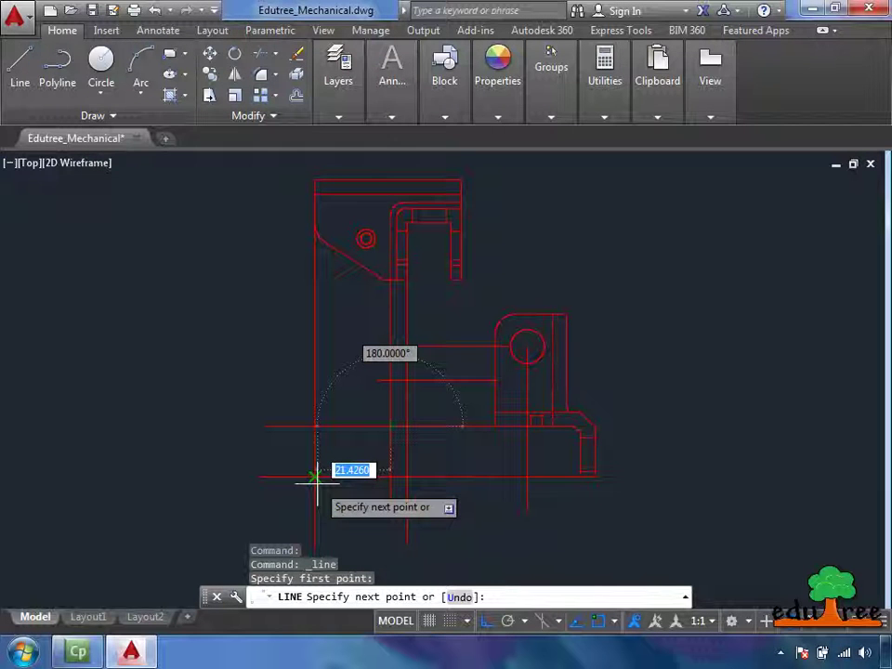
pyautogui.press('Return')
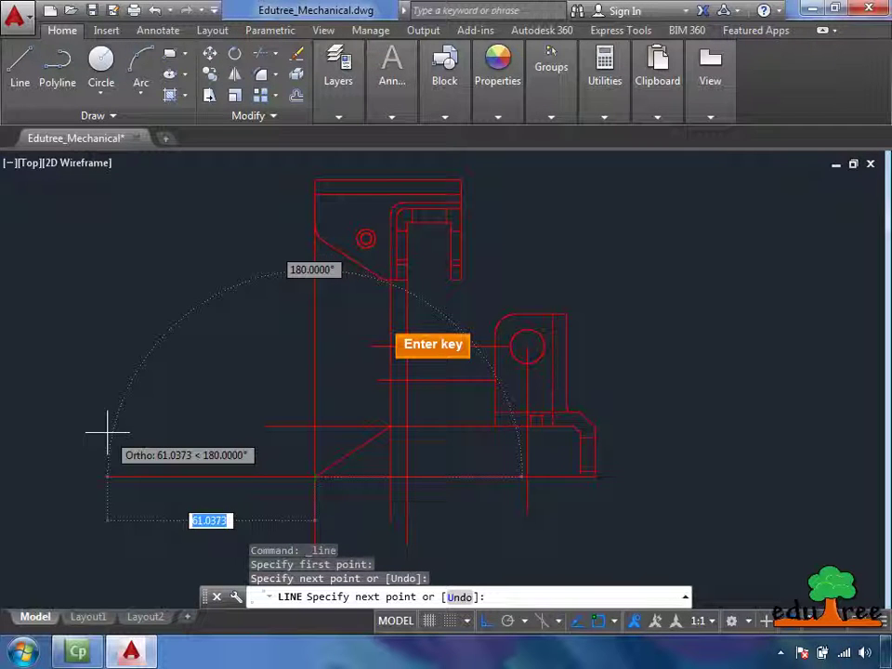
pyautogui.press('Return')
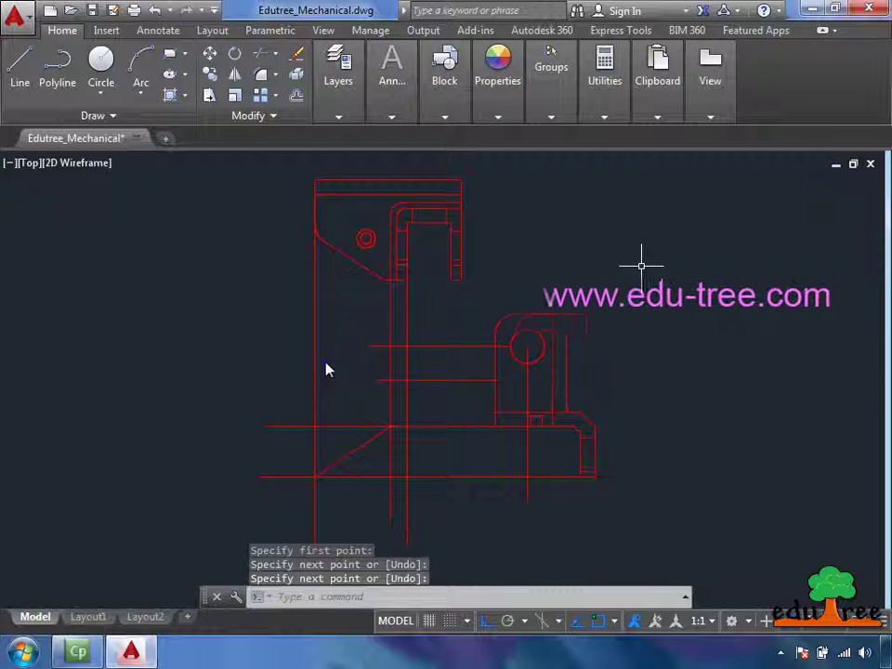